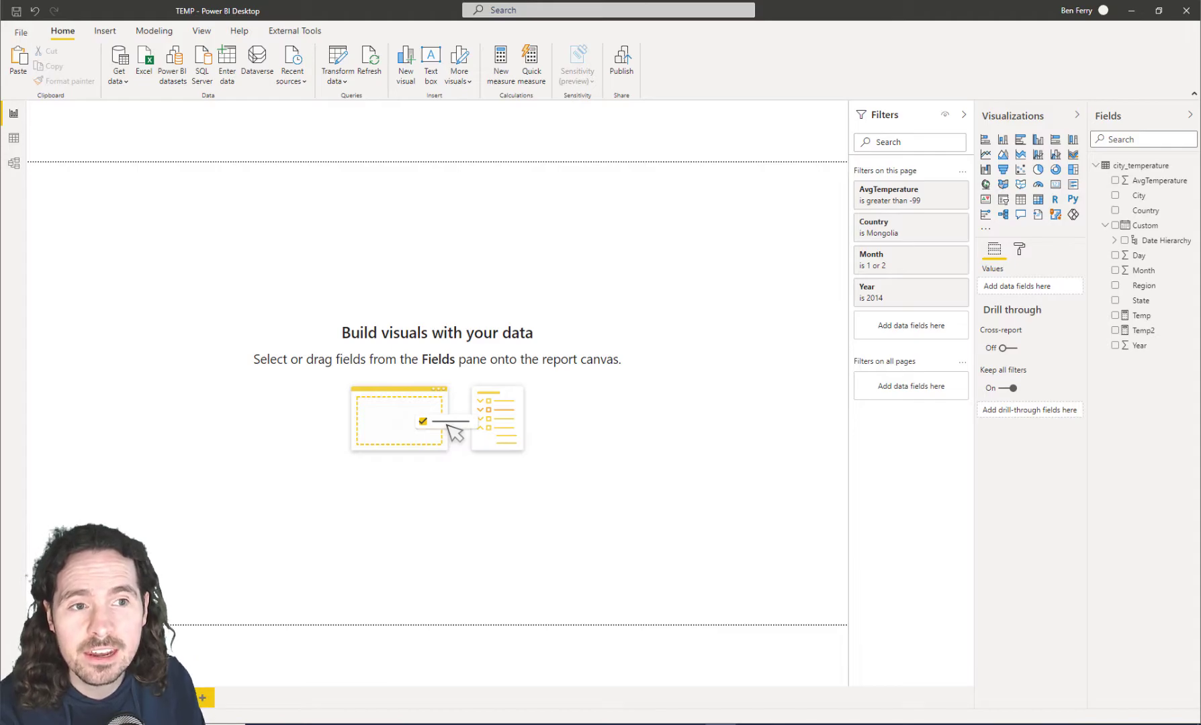
Create a line and clustered column chart from the Custom date field, removing Year and Quarter from its shared axis.
left_click(963, 118)
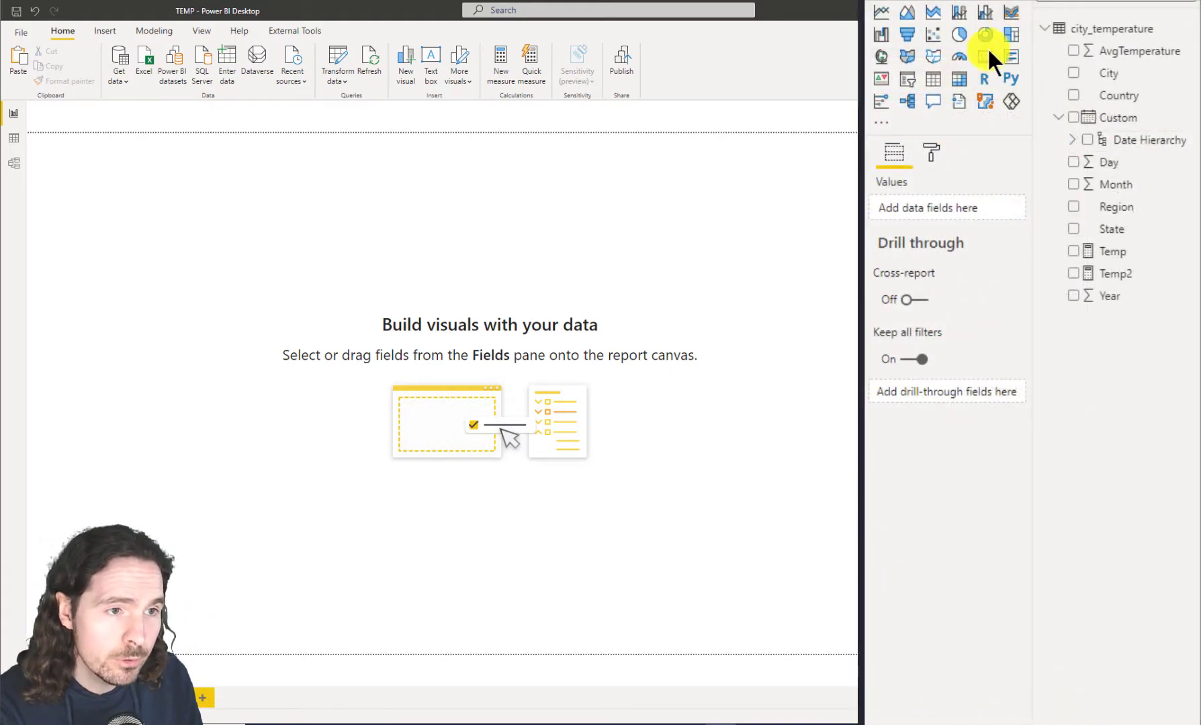
left_click(1073, 117)
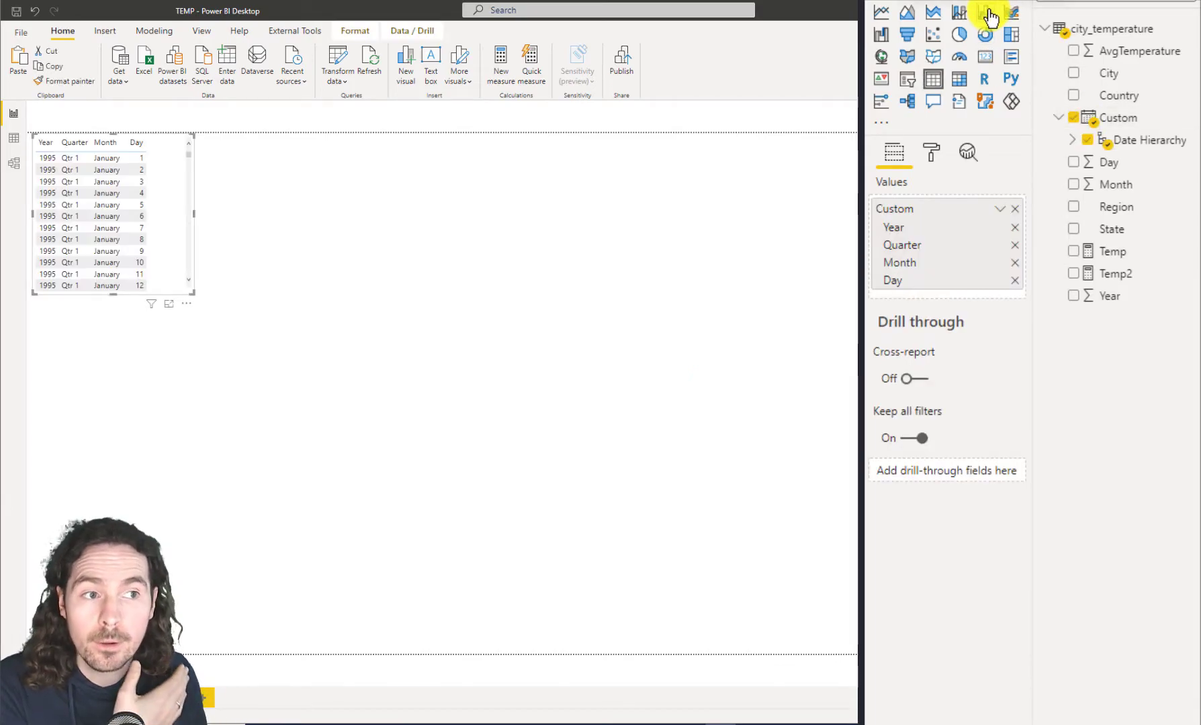
left_click_drag(181, 188, 458, 362)
left_click(985, 12)
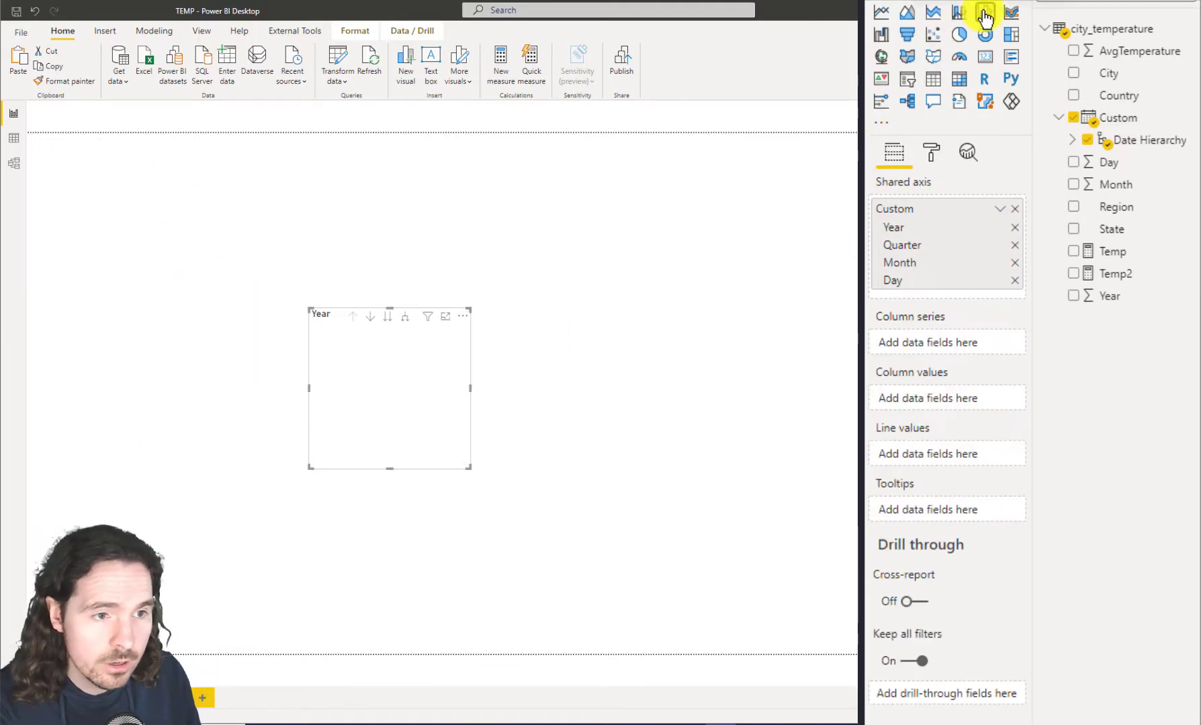
left_click(1014, 228)
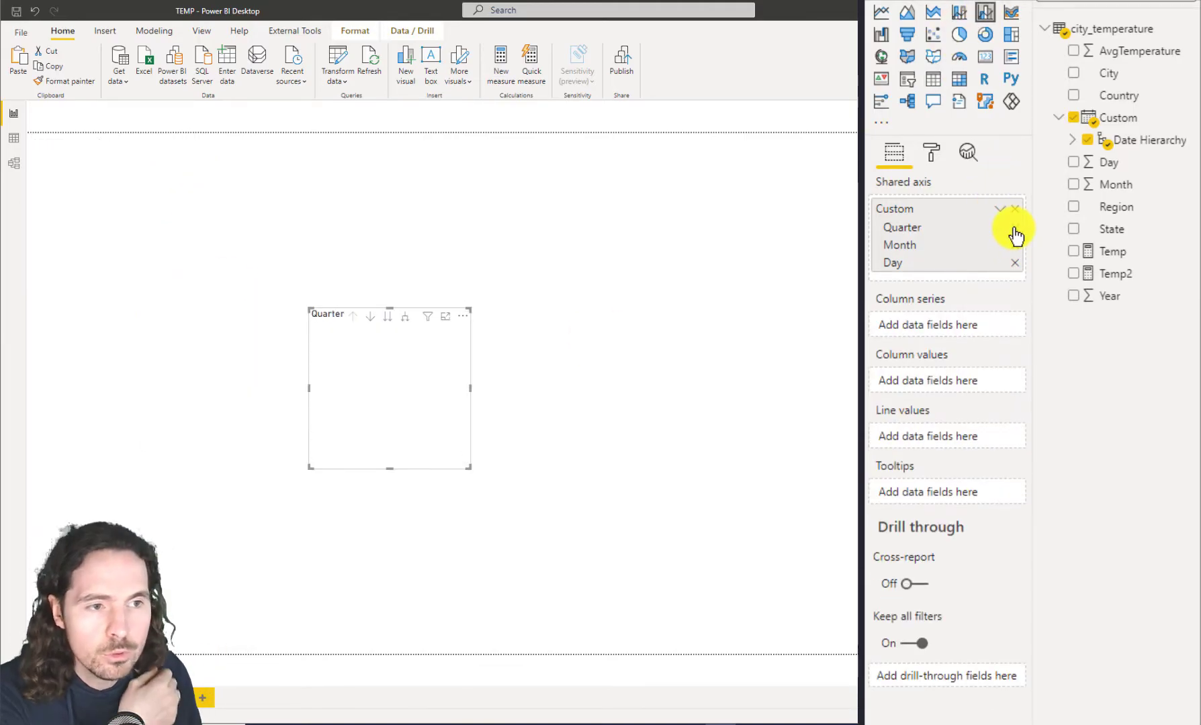
left_click(1014, 228)
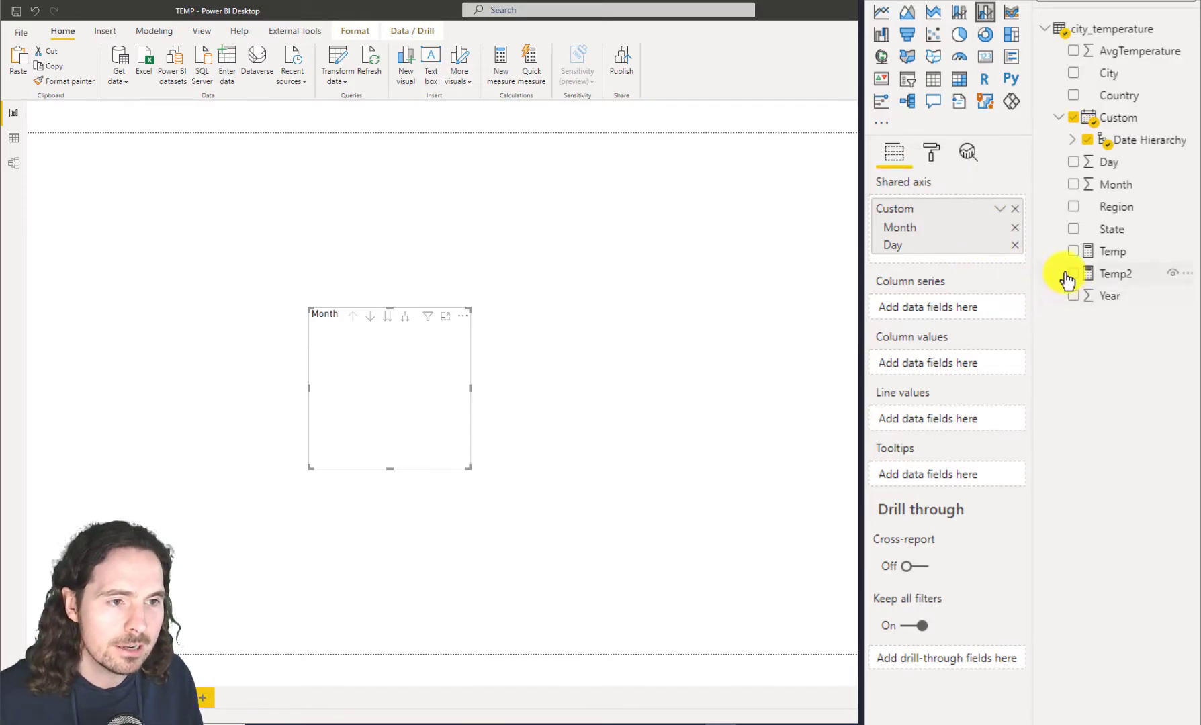
Add Temp as the chart's column values and stretch the chart across the report page.
left_click_drag(807, 389, 411, 362)
left_click_drag(346, 388, 153, 291)
left_click_drag(278, 295, 758, 326)
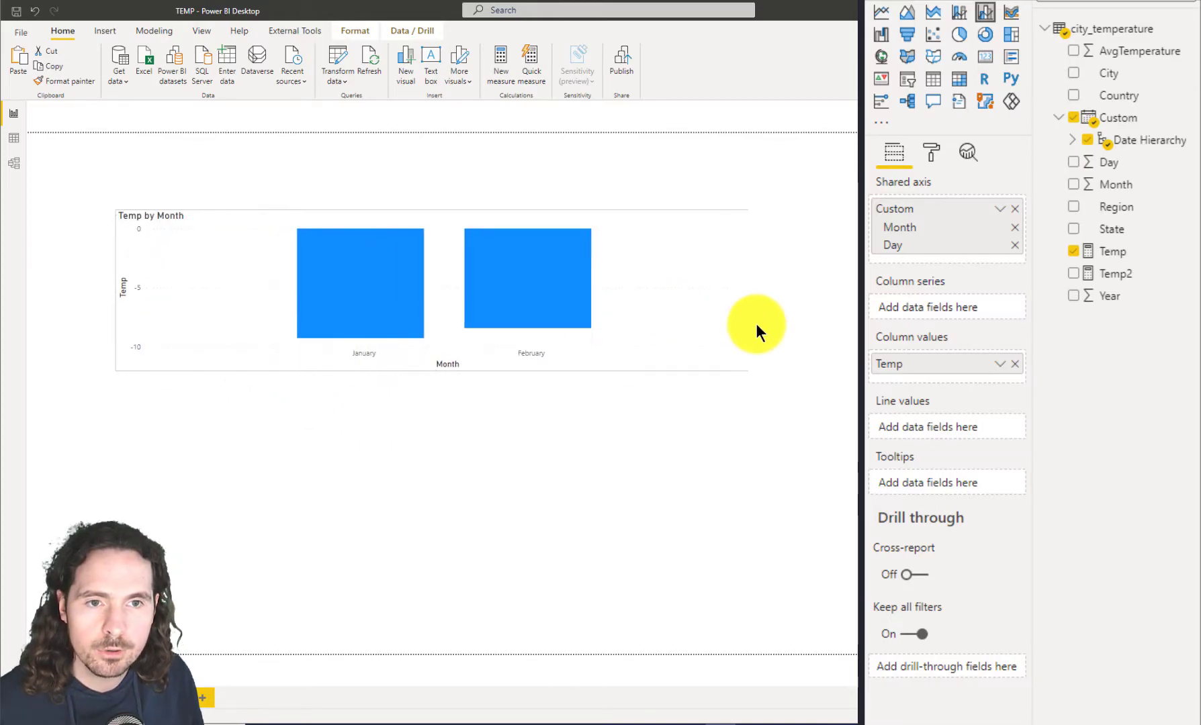
Expand the chart's axis from month to day level and widen the repositioned chart so all days fit.
left_click(692, 218)
left_click_drag(525, 237, 444, 318)
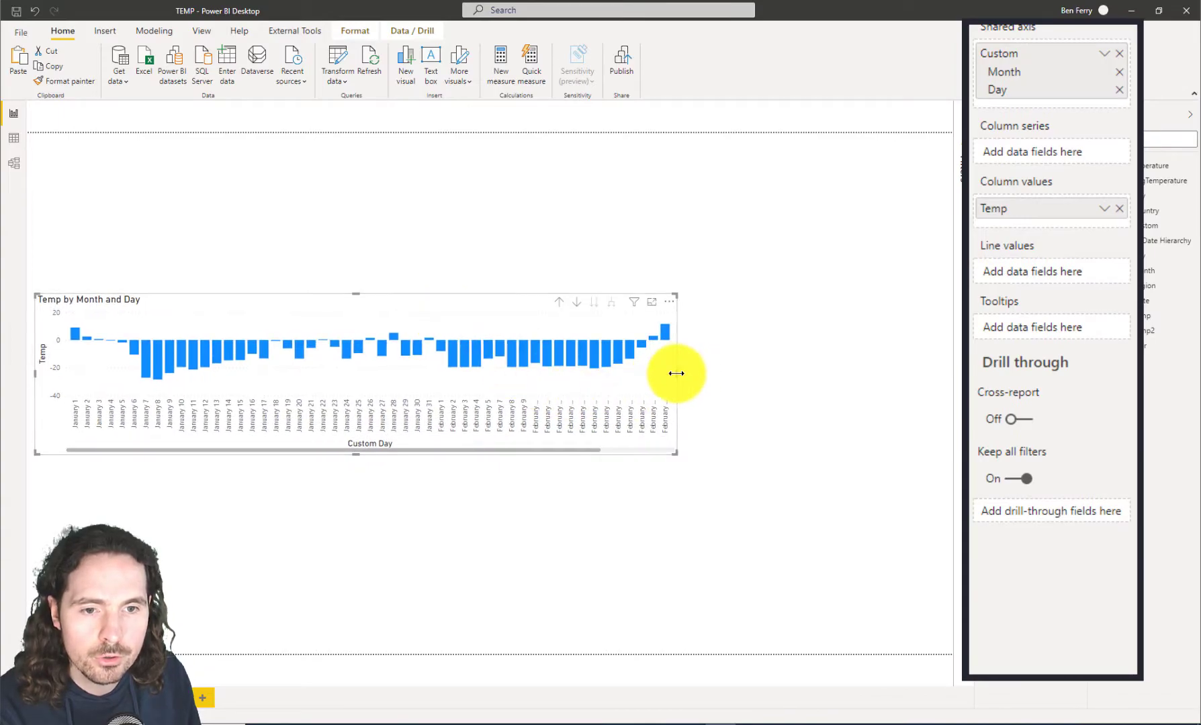
left_click_drag(676, 371, 870, 374)
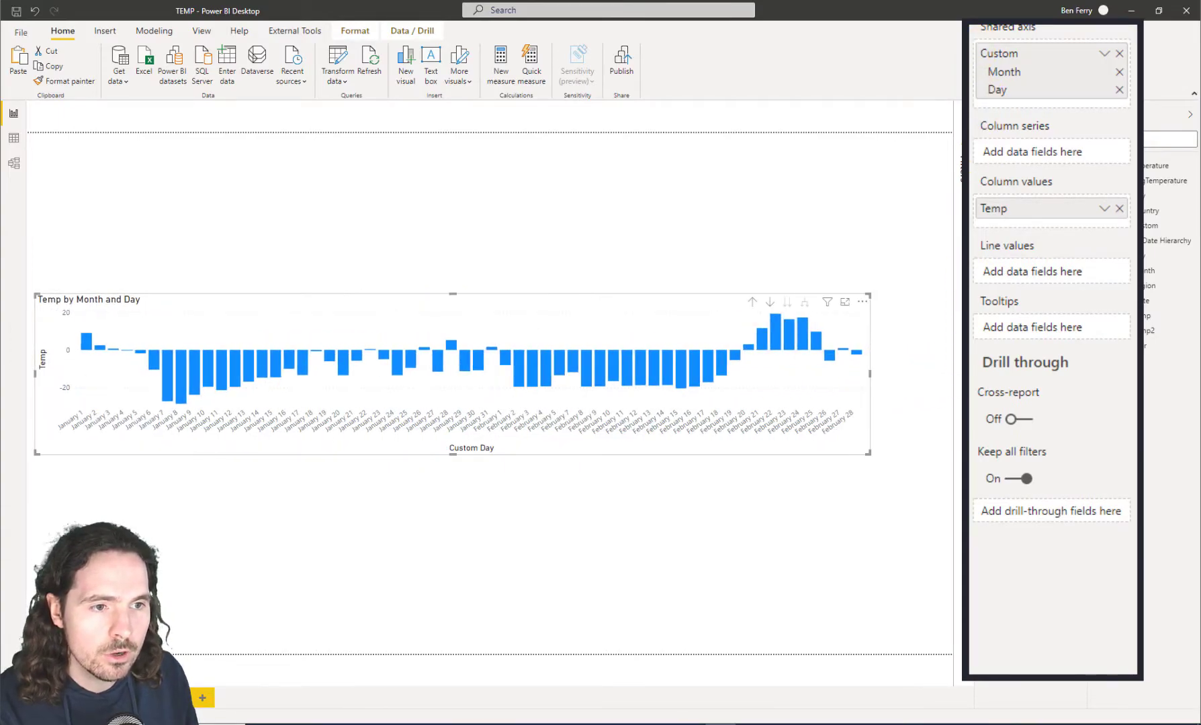
Turn off concatenated labels on the chart's X axis and set its inner padding to 0%.
left_click(984, 26)
left_click(1025, 116)
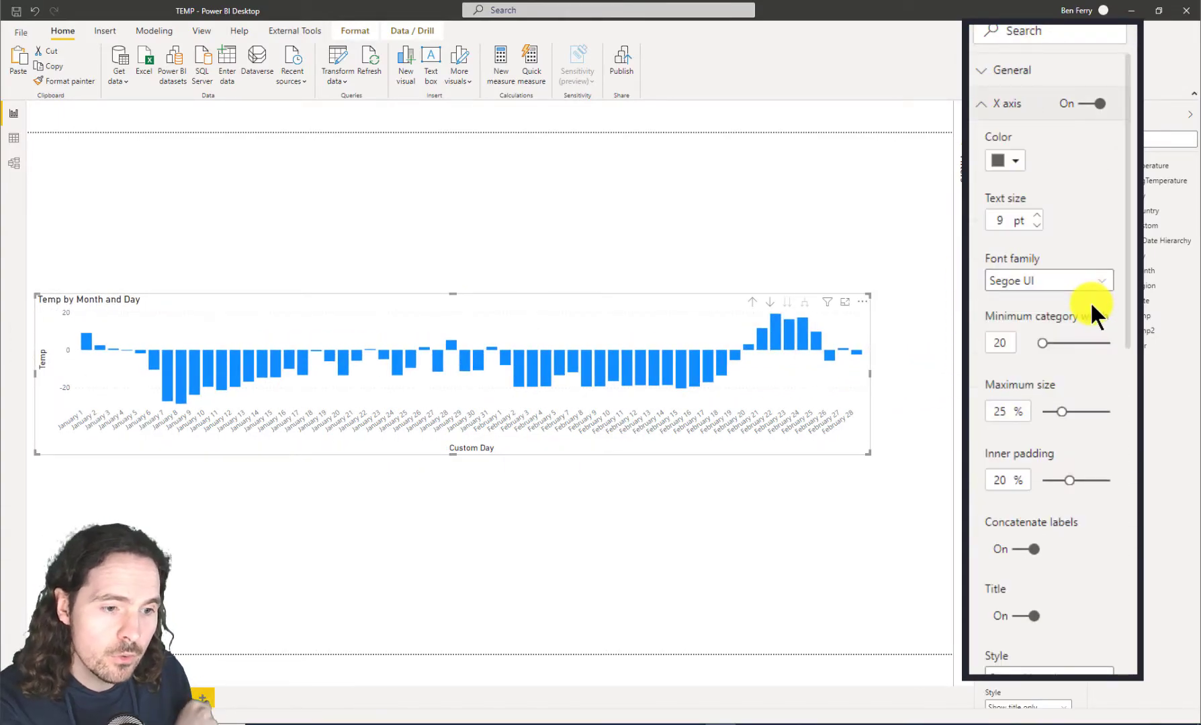
left_click(1027, 551)
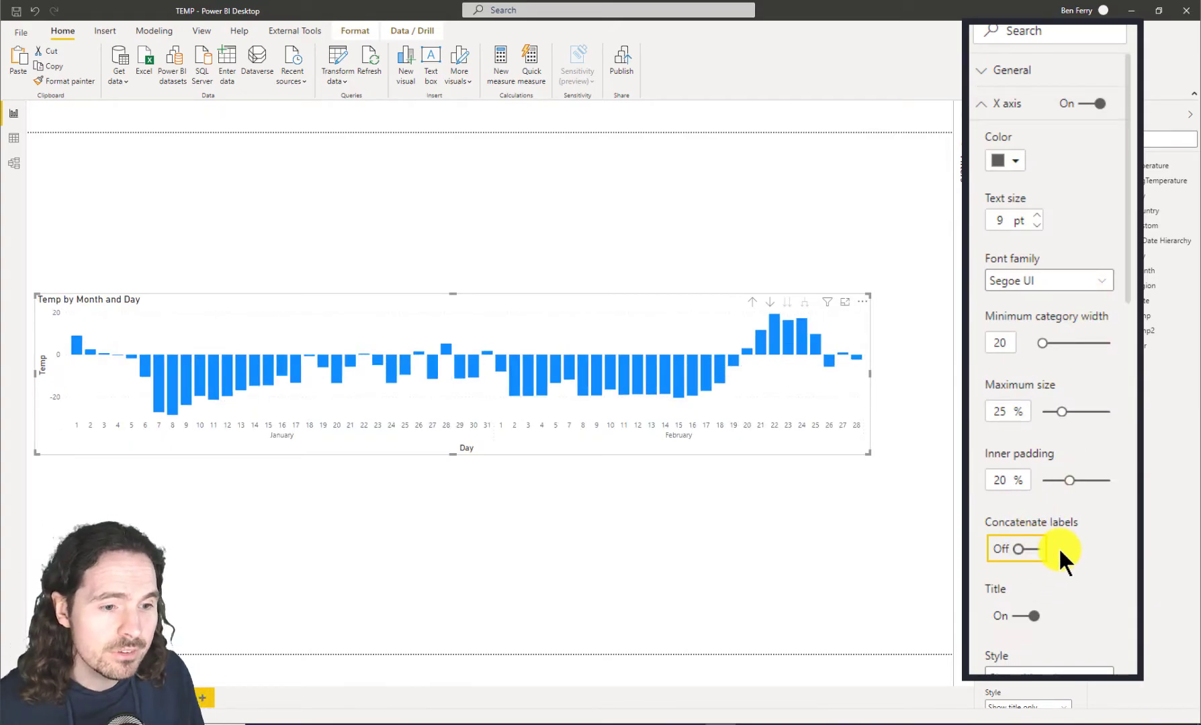
left_click(976, 485)
type("0")
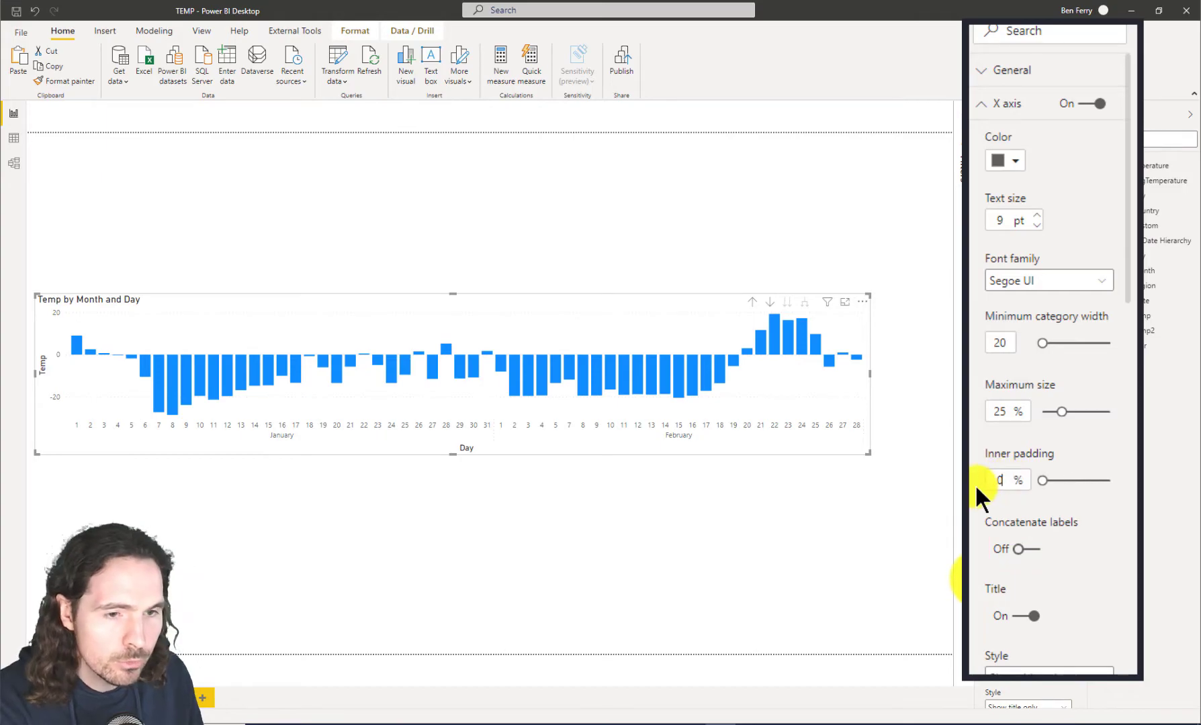
left_click(983, 103)
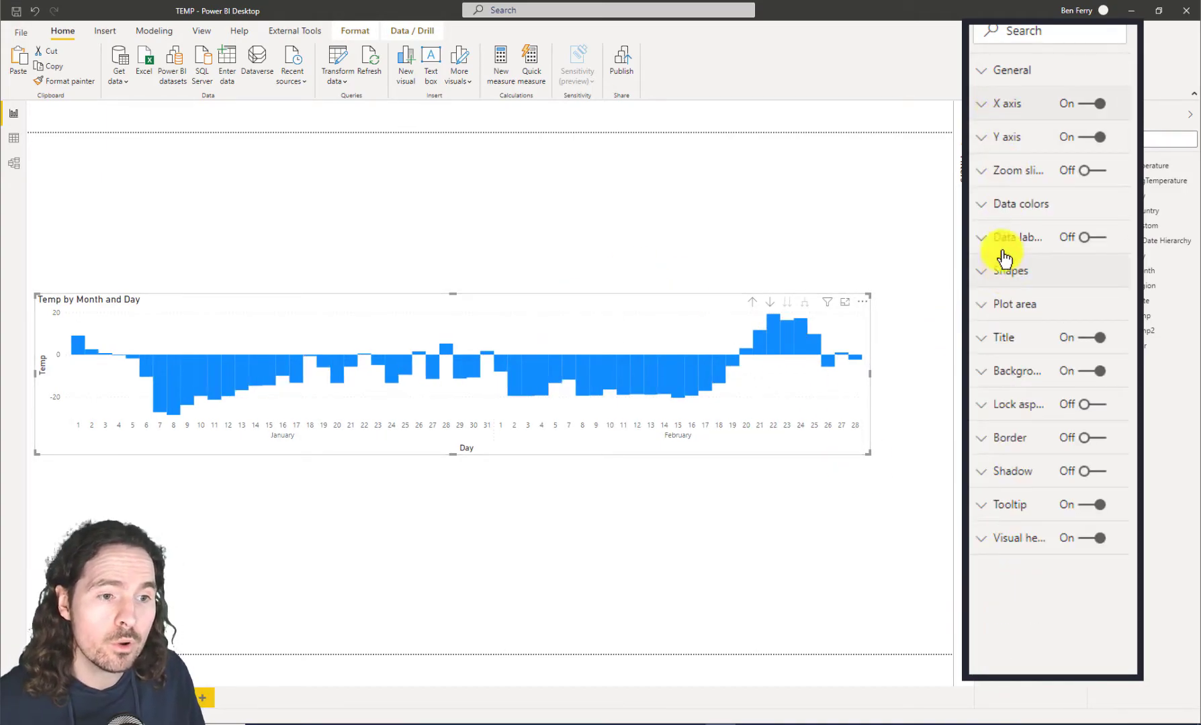
Set up conditional formatting for the default column color, formatted by Rules and based on the Temp field.
left_click(1011, 202)
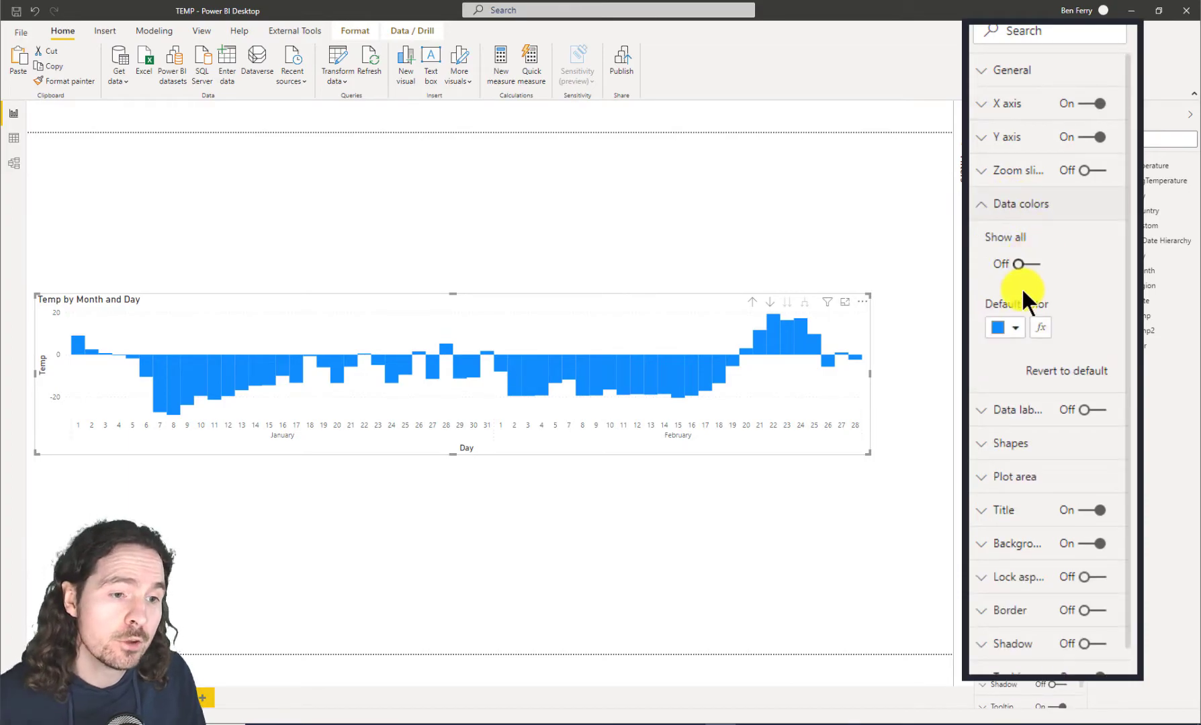
left_click(1038, 333)
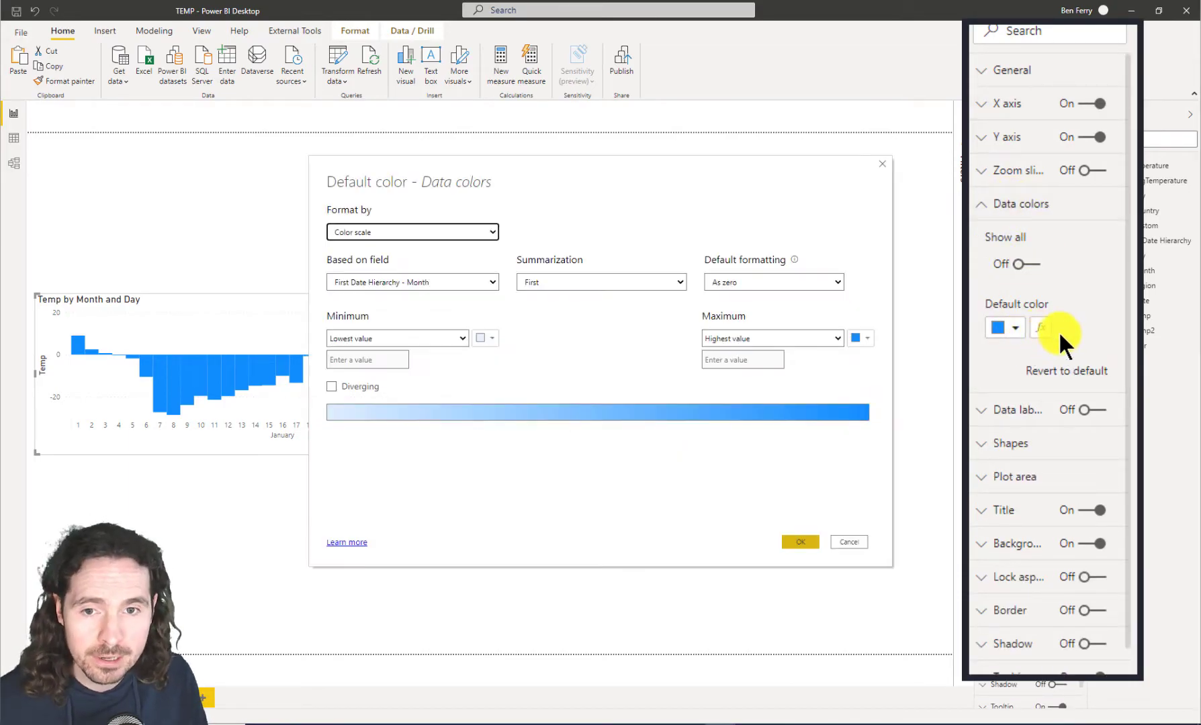
left_click(468, 231)
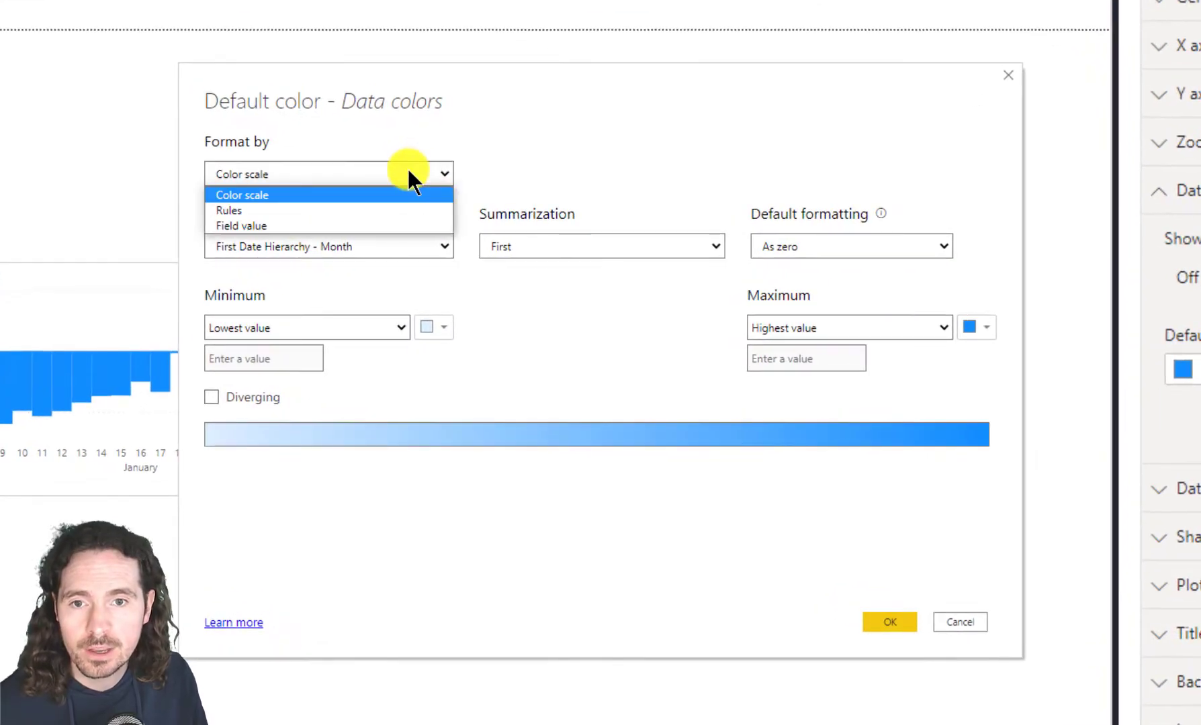
left_click(265, 210)
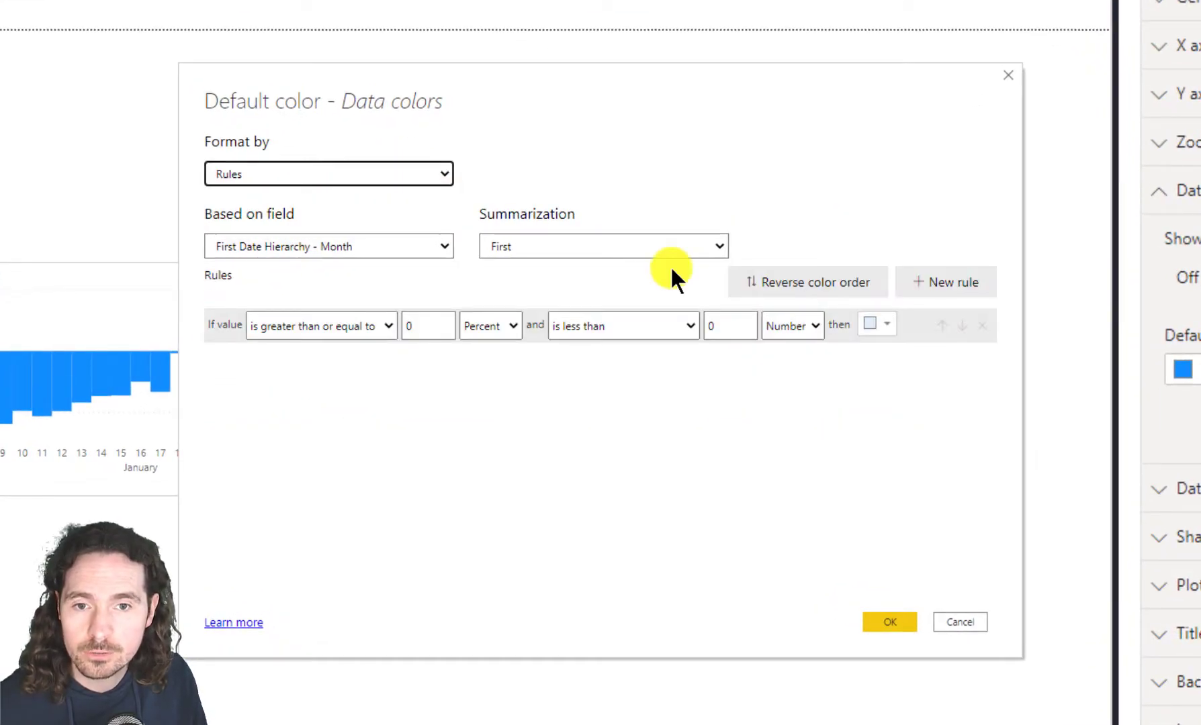
left_click(422, 245)
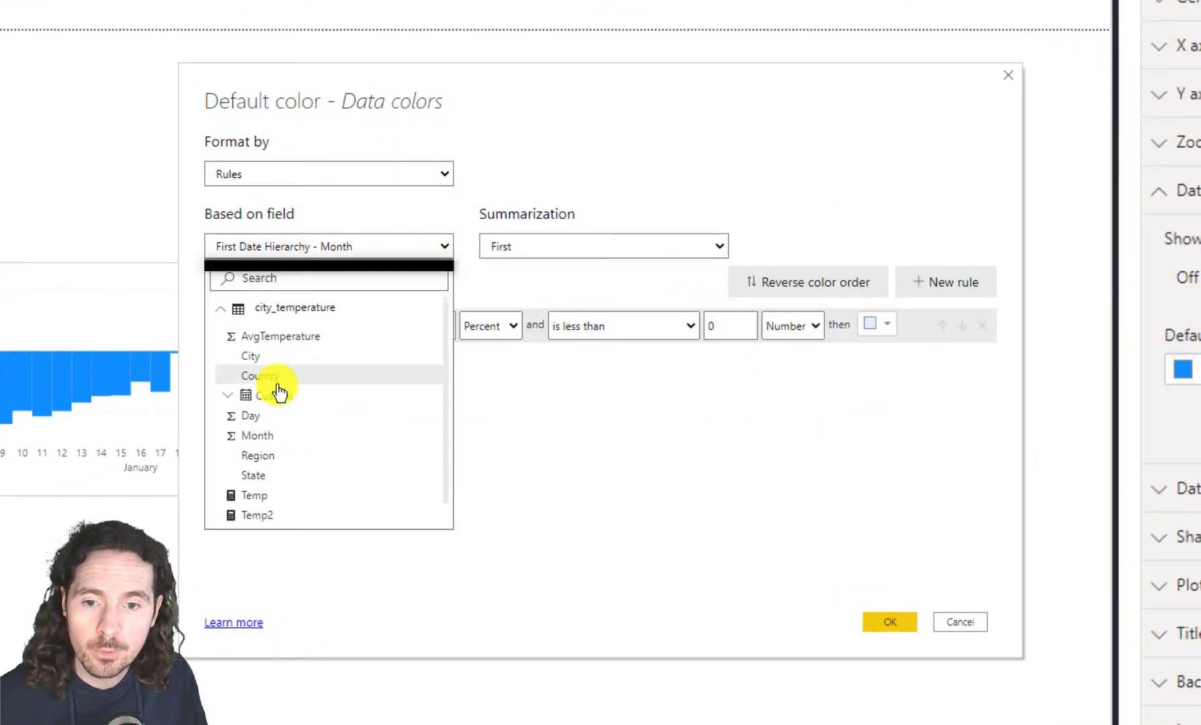
left_click(269, 496)
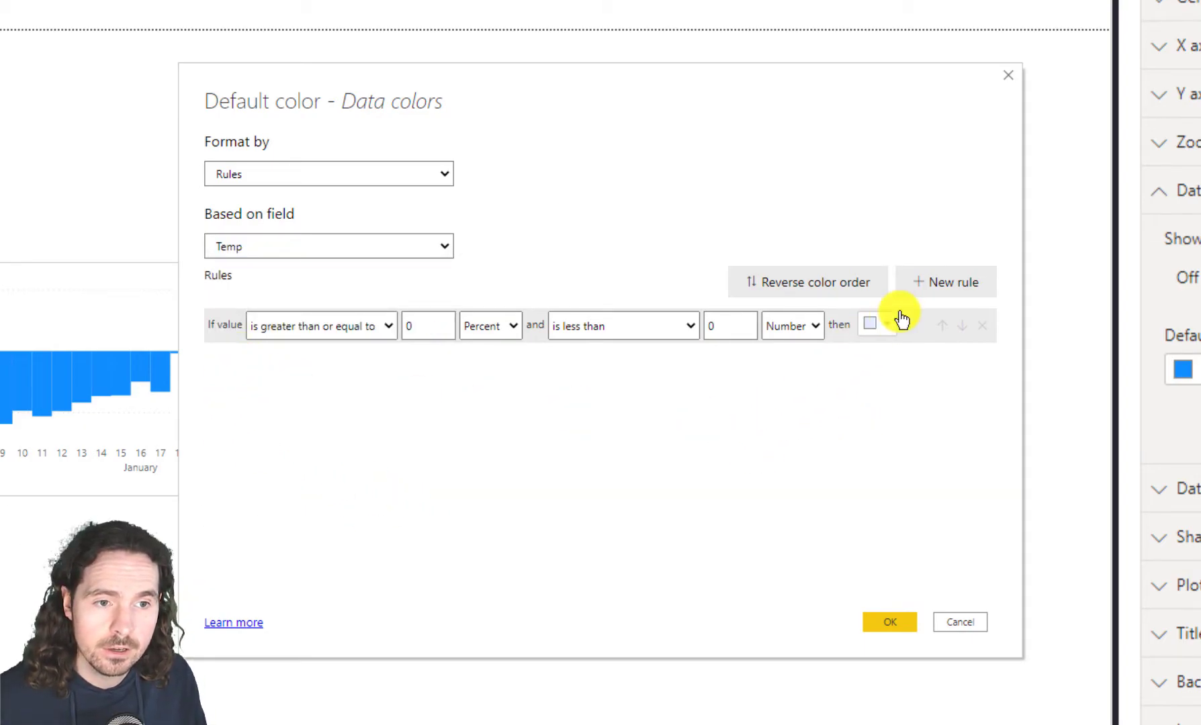
Add a second color rule and make the first one cover Number values from 0 upward with no maximum.
left_click(930, 285)
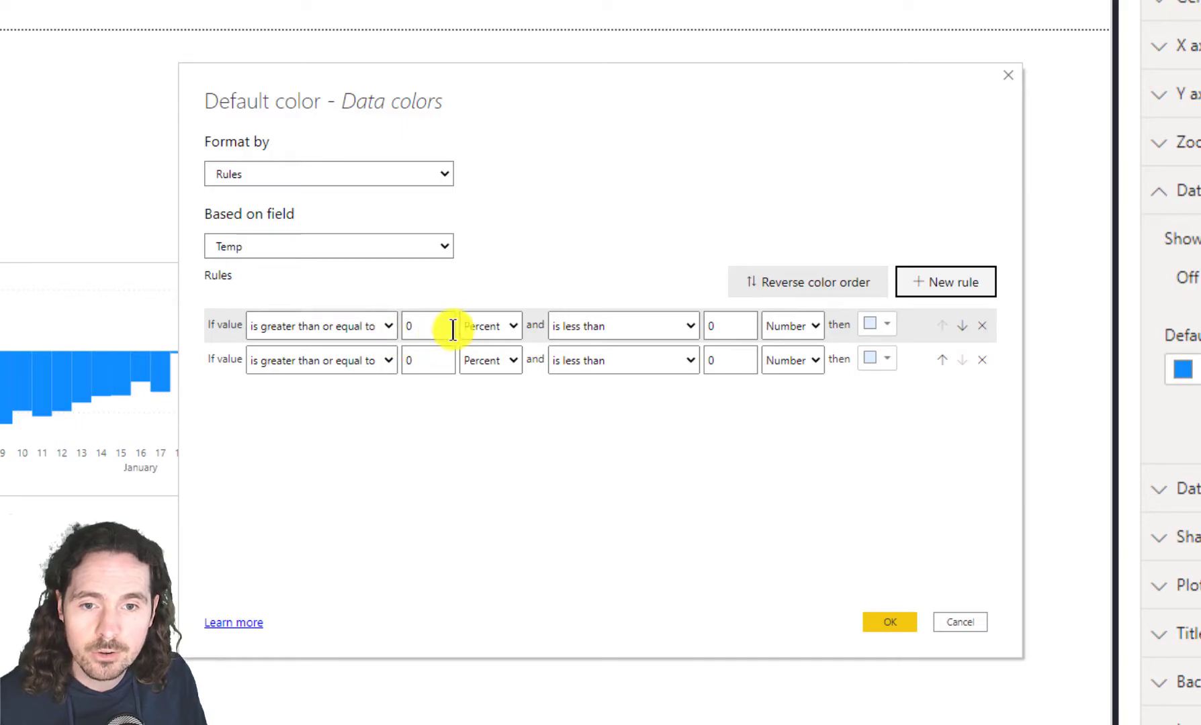
left_click(468, 327)
left_click(501, 348)
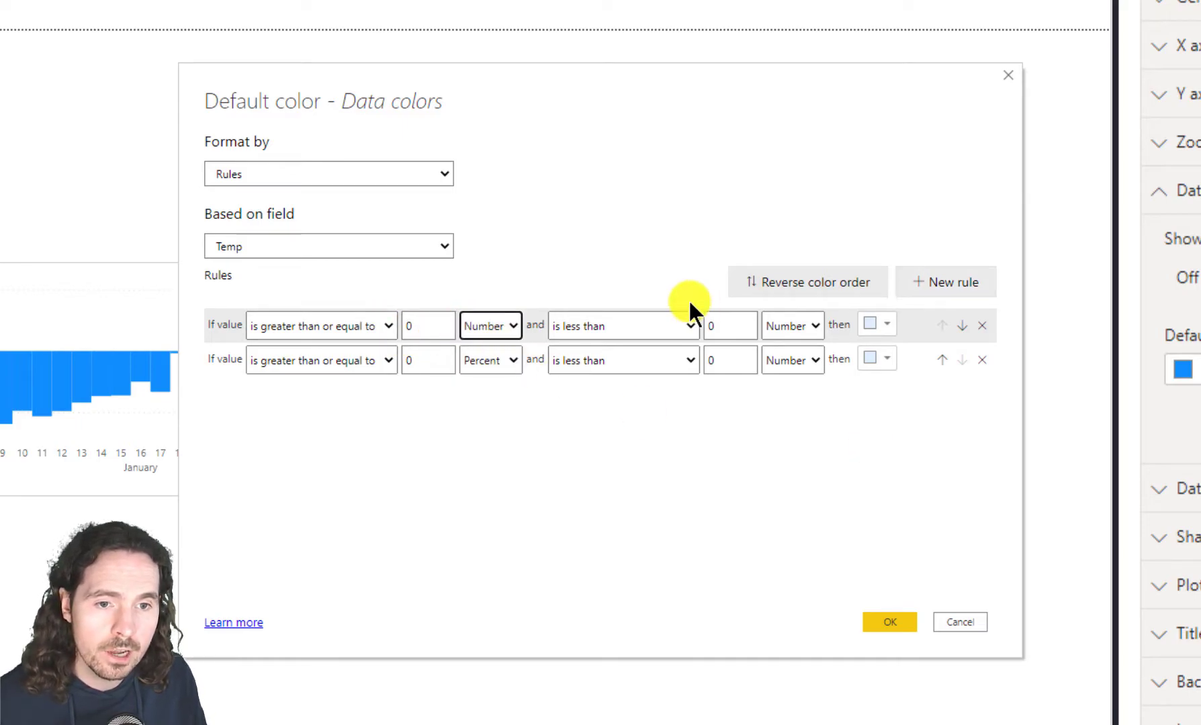
left_click(711, 326)
left_click(809, 454)
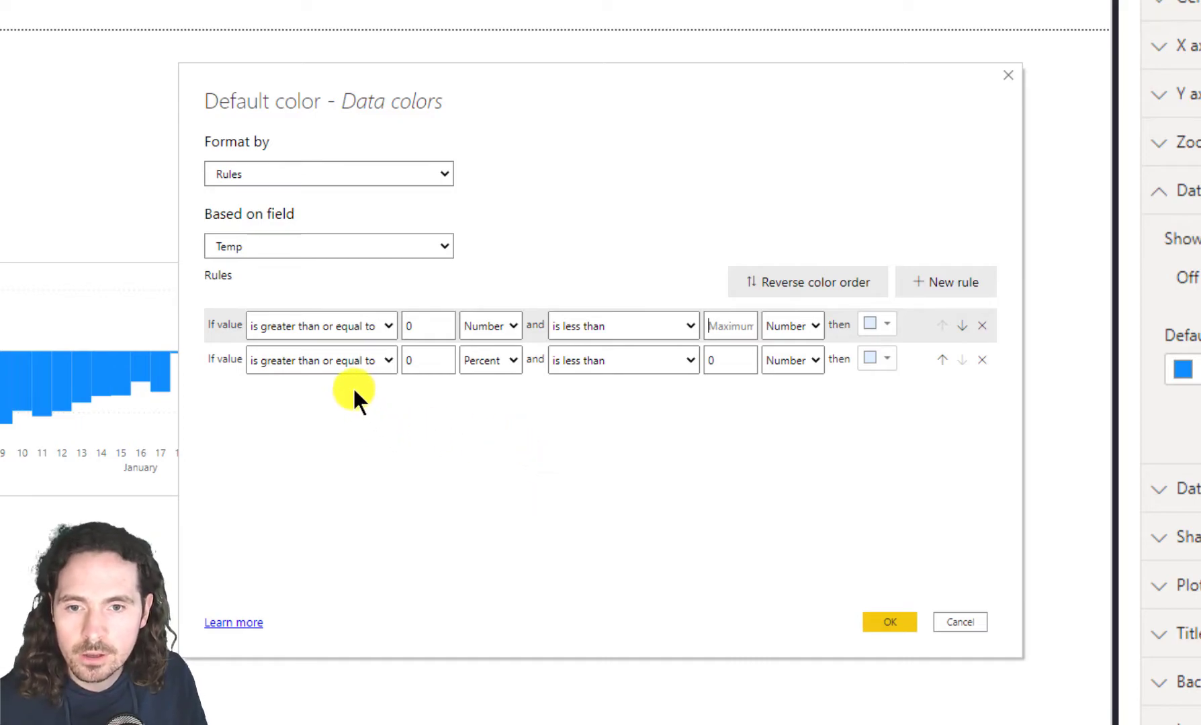
Make the second color rule cover Number values below 0 by clearing its minimum.
left_click_drag(419, 361, 395, 359)
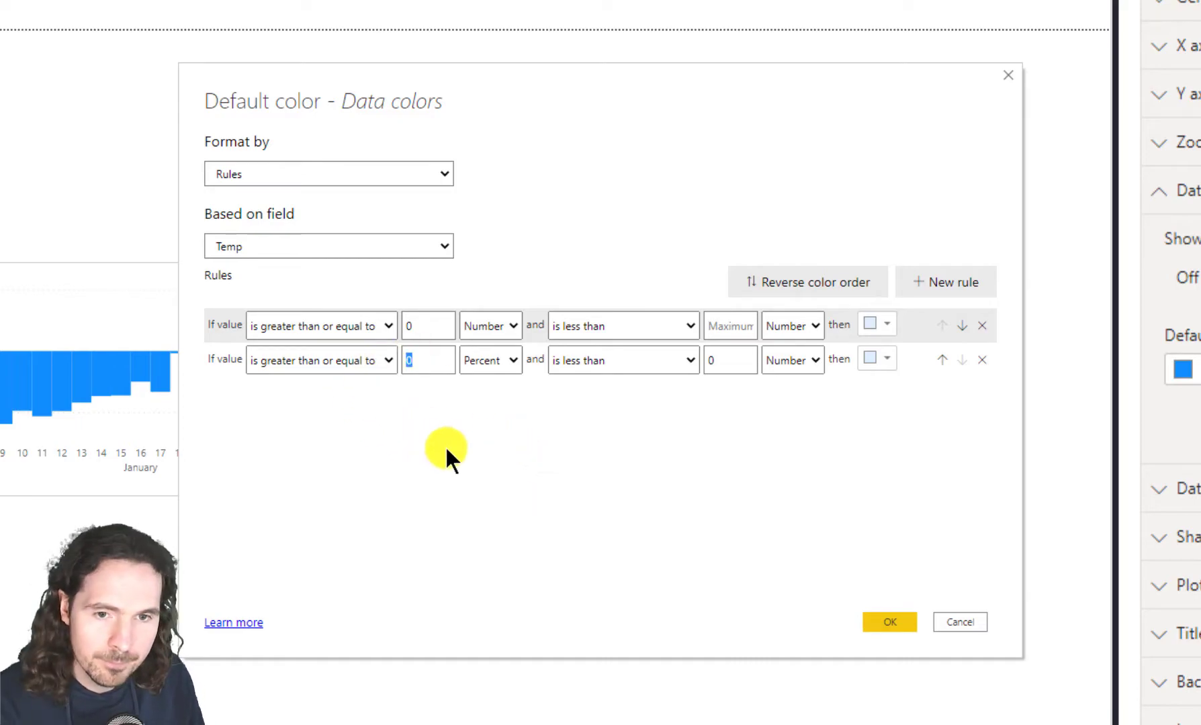
left_click(508, 363)
left_click(508, 381)
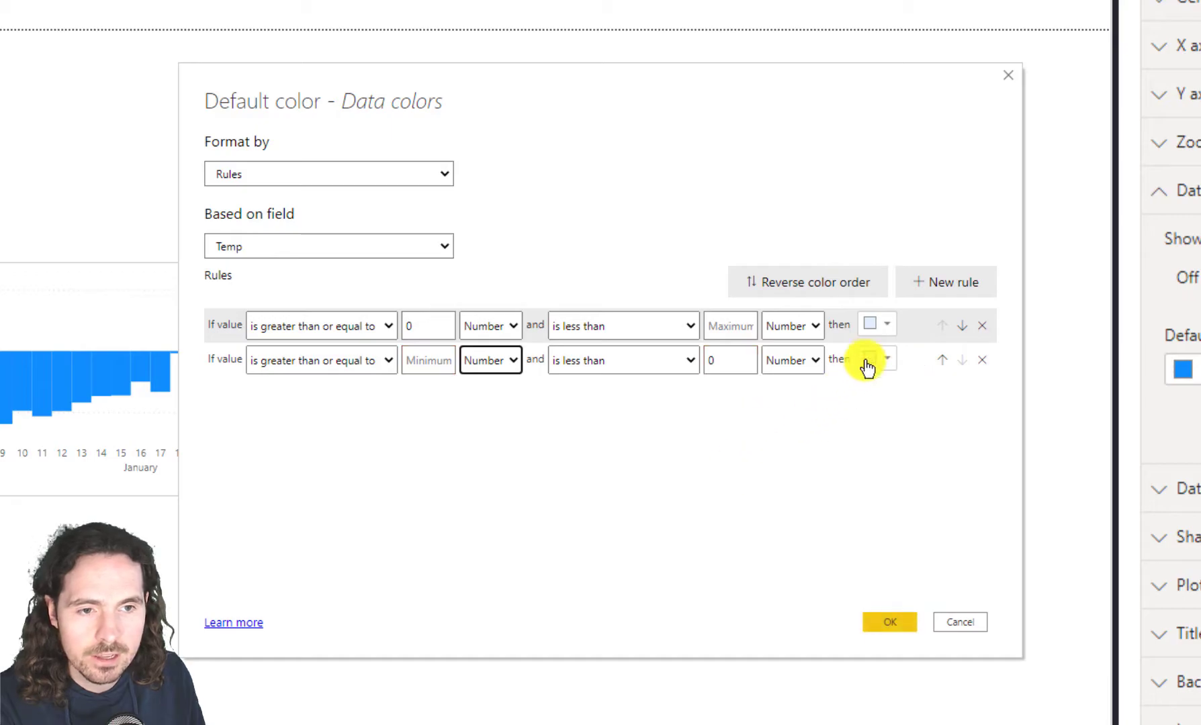
Assign a custom dark green to the rule for values of 0 and above.
left_click(872, 326)
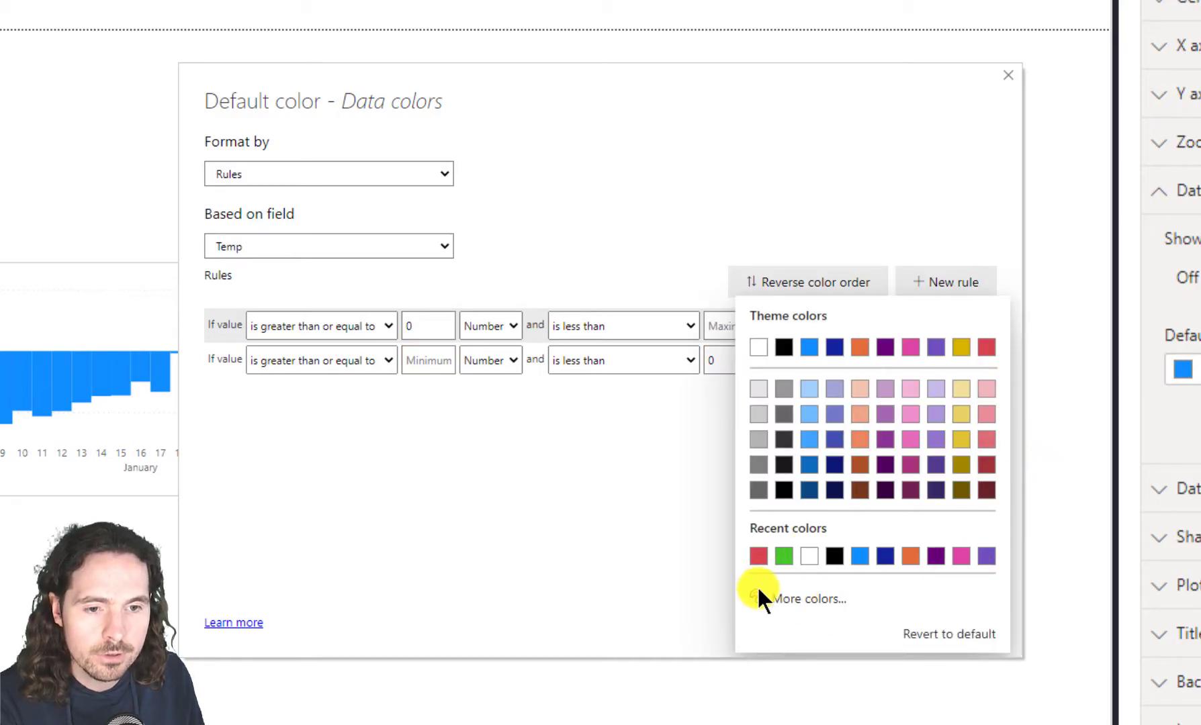
left_click(654, 566)
left_click(869, 360)
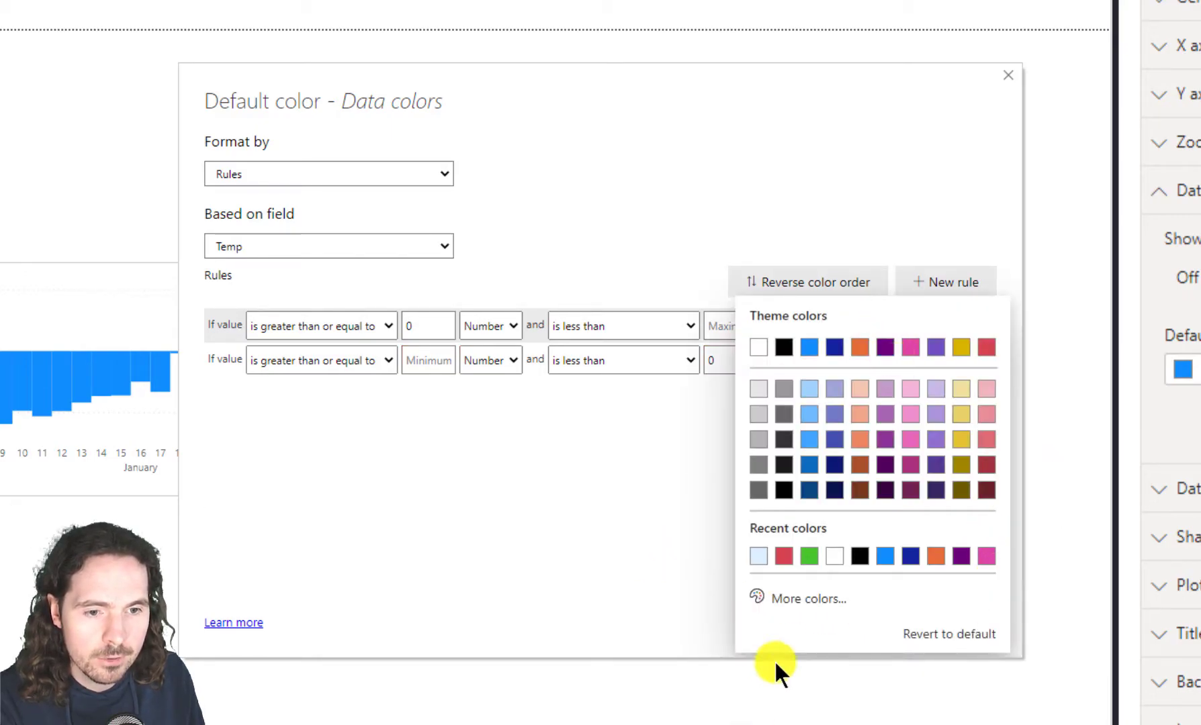
left_click(798, 612)
left_click_drag(928, 530, 837, 529)
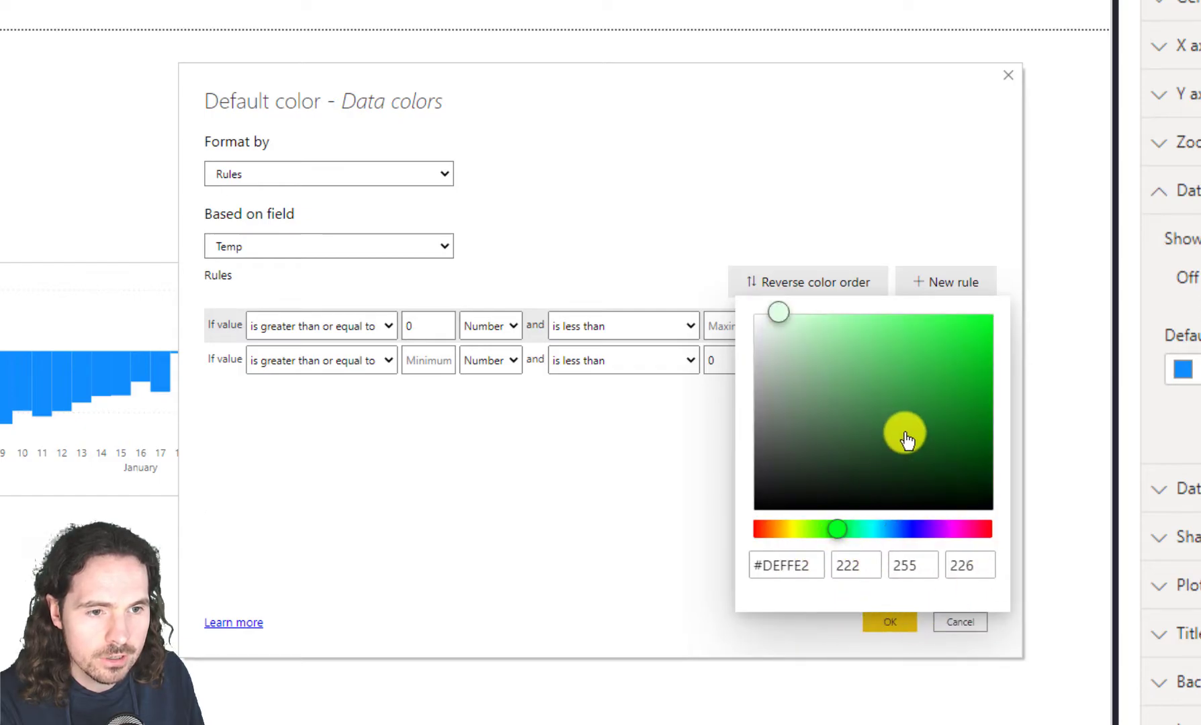
left_click(971, 398)
left_click(719, 601)
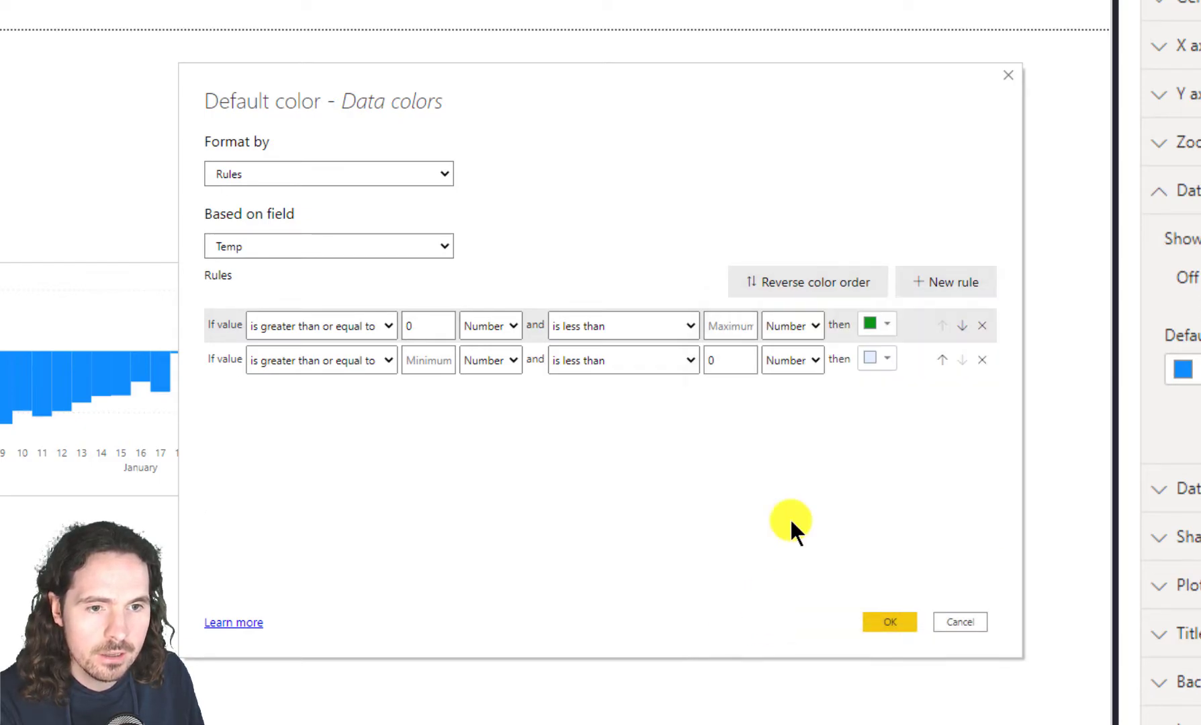
Assign red to the rule for values below 0 and apply the color rules to the columns.
left_click(876, 362)
left_click(805, 557)
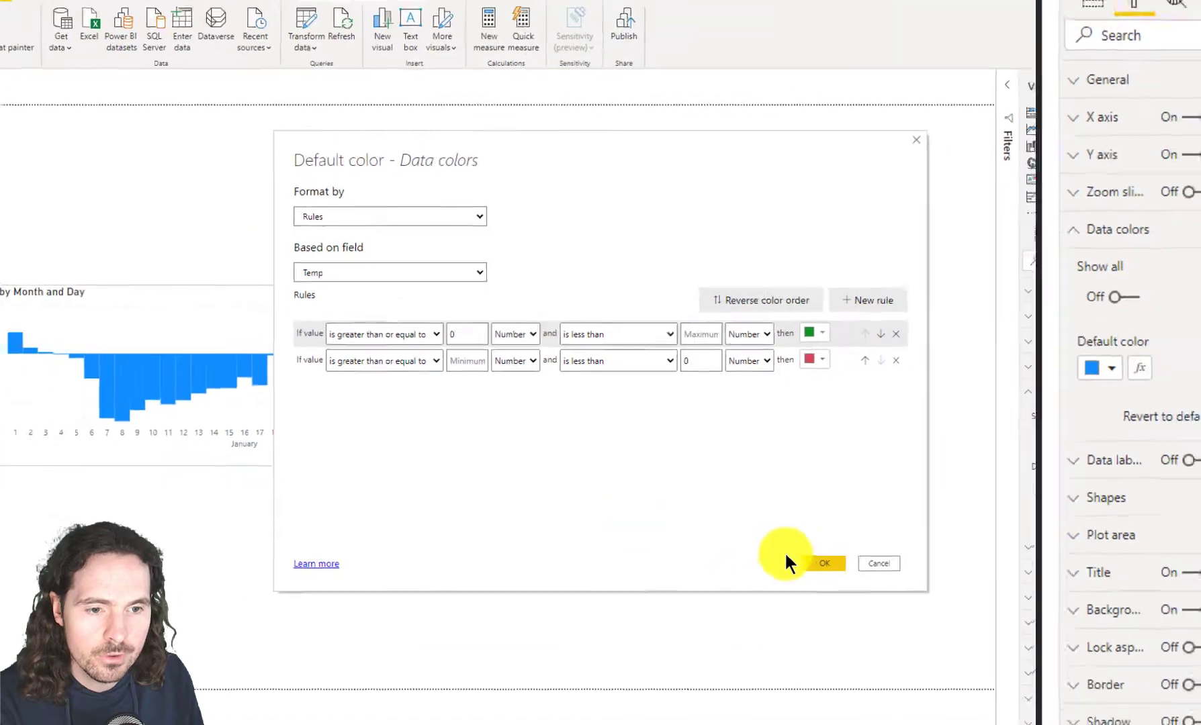
left_click(792, 541)
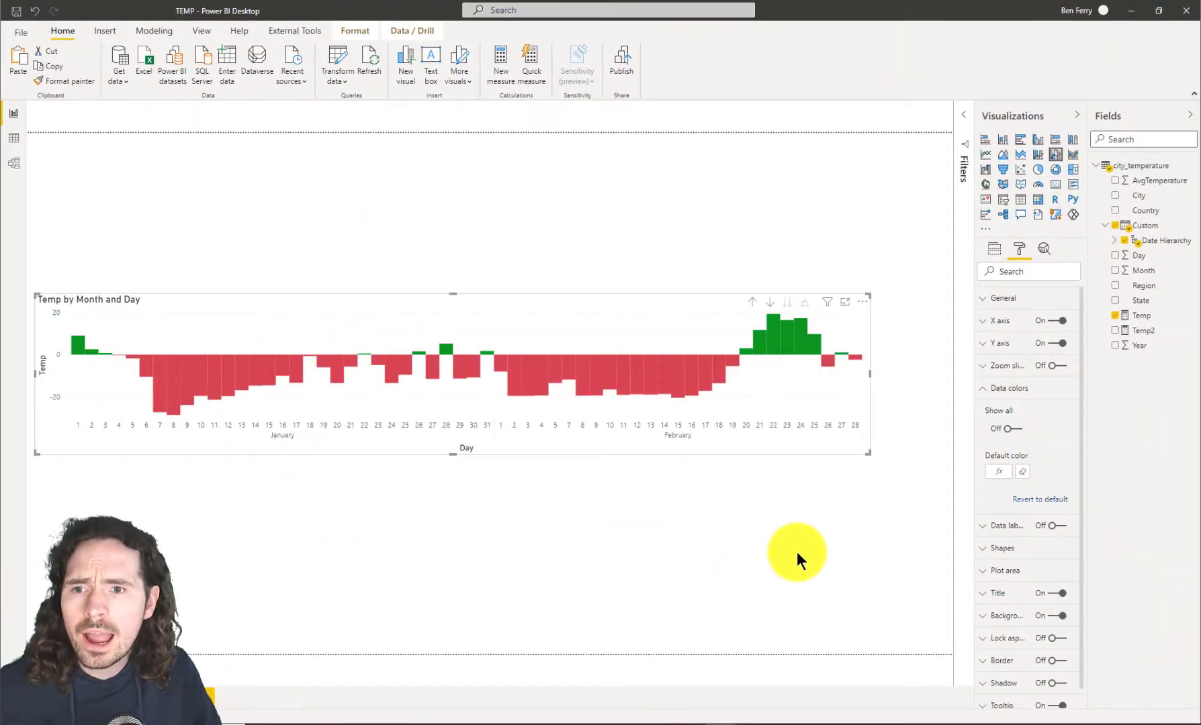
Enlarge the temperature chart vertically and widen it to the full width of the report page.
left_click_drag(452, 294, 441, 180)
left_click_drag(456, 455, 458, 525)
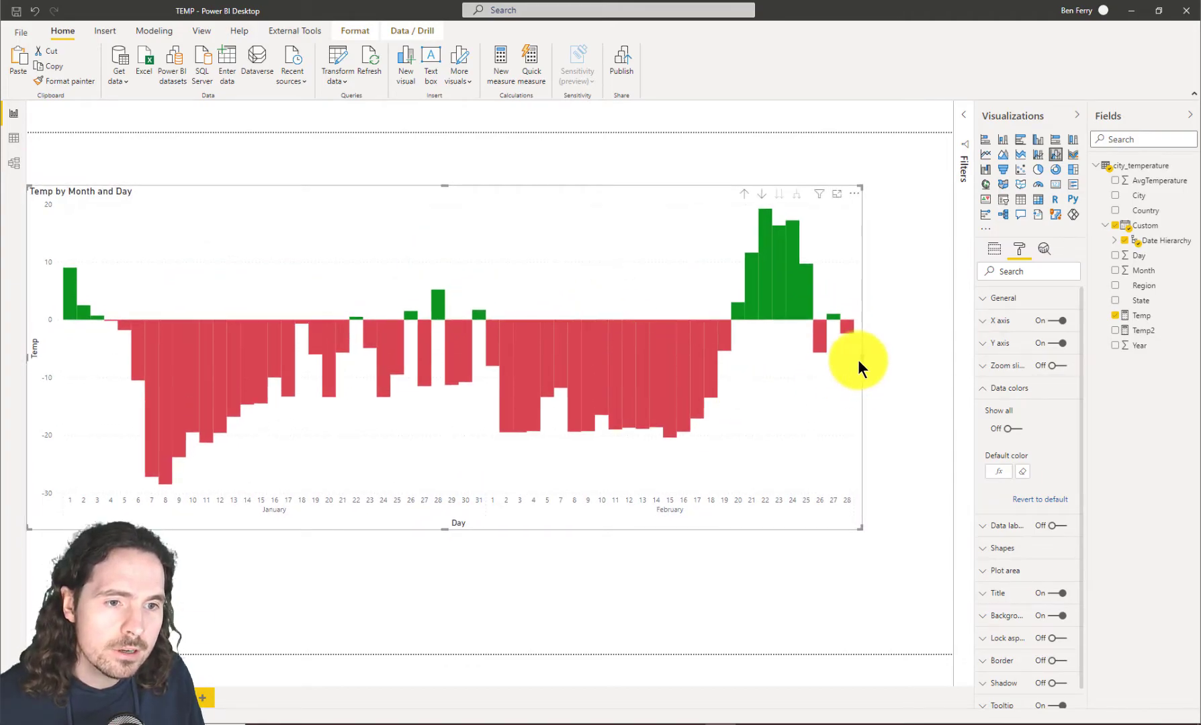
left_click_drag(860, 357, 950, 356)
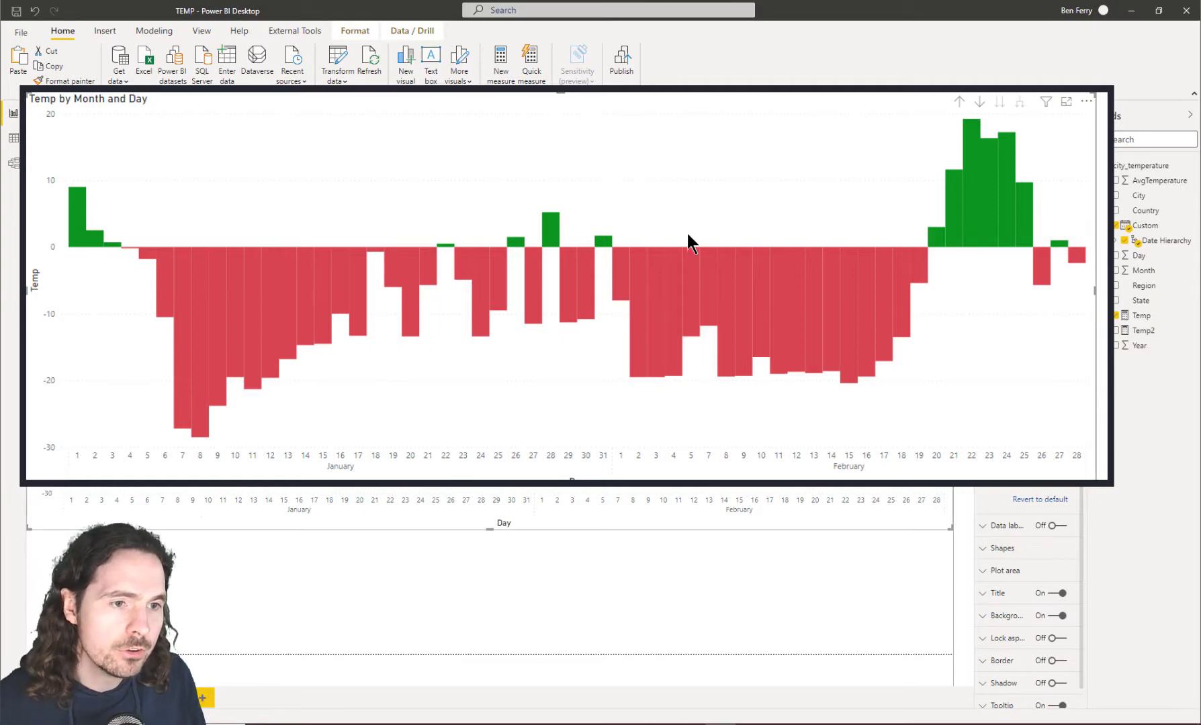
Add the Temp2 measure to the chart as its line values.
left_click(988, 392)
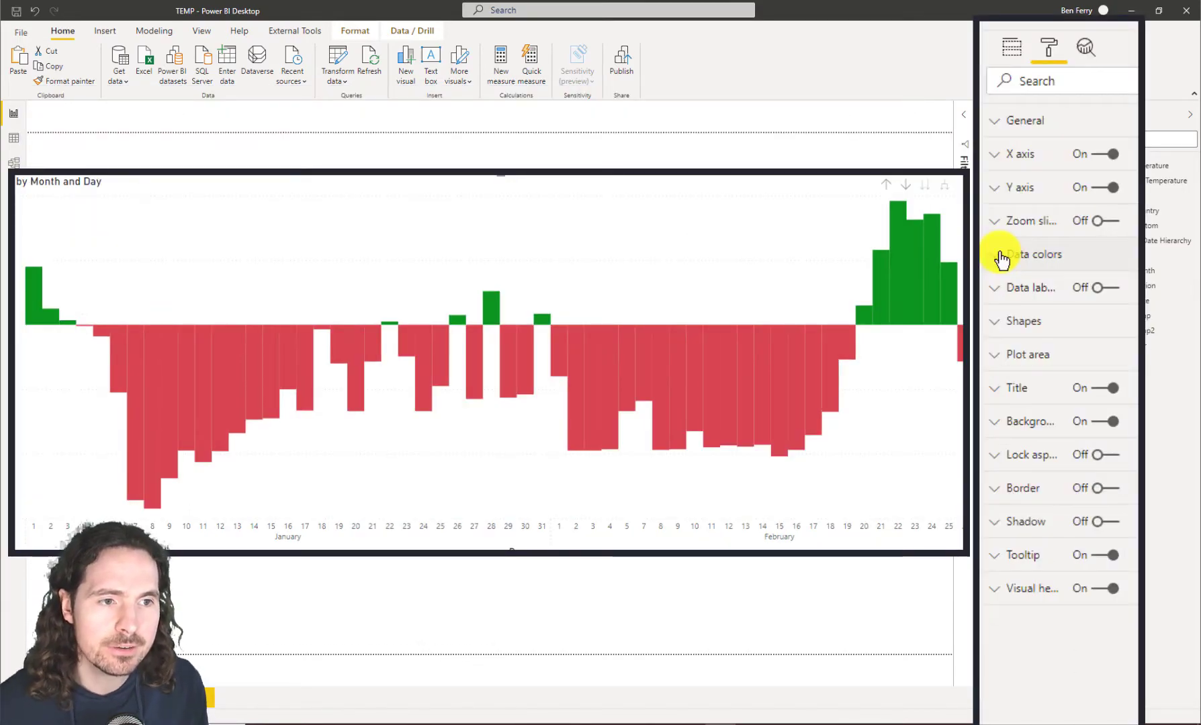
left_click(1012, 47)
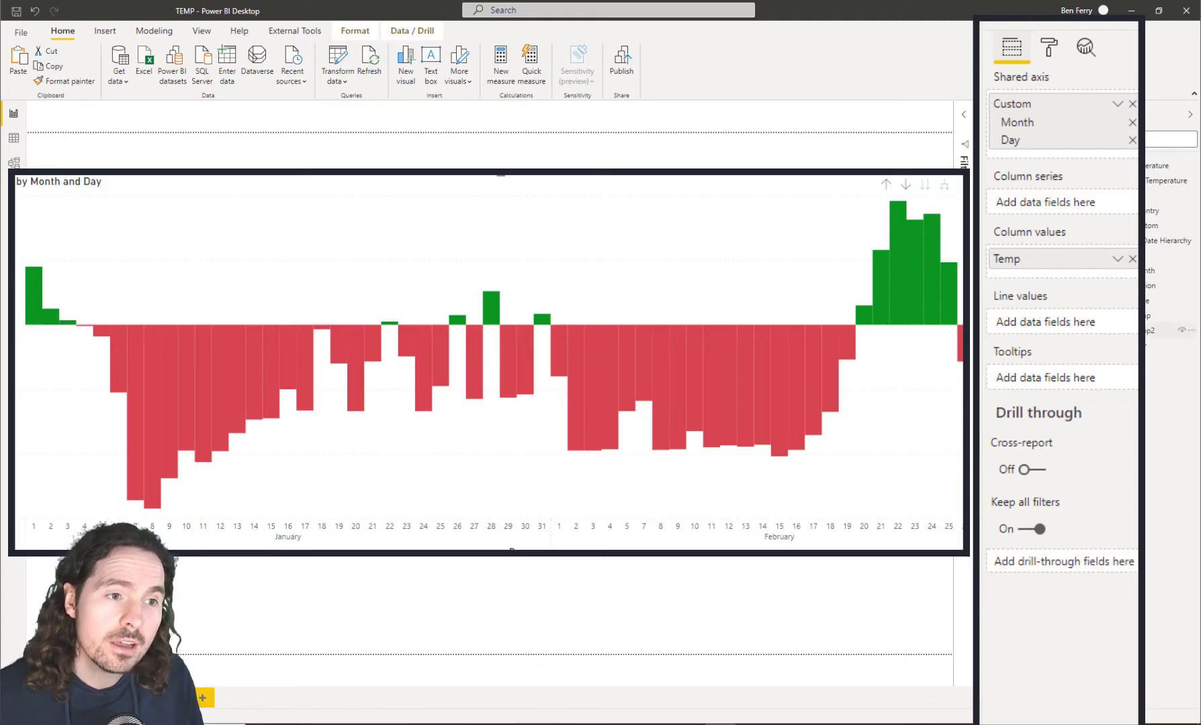
left_click_drag(1158, 331, 1068, 329)
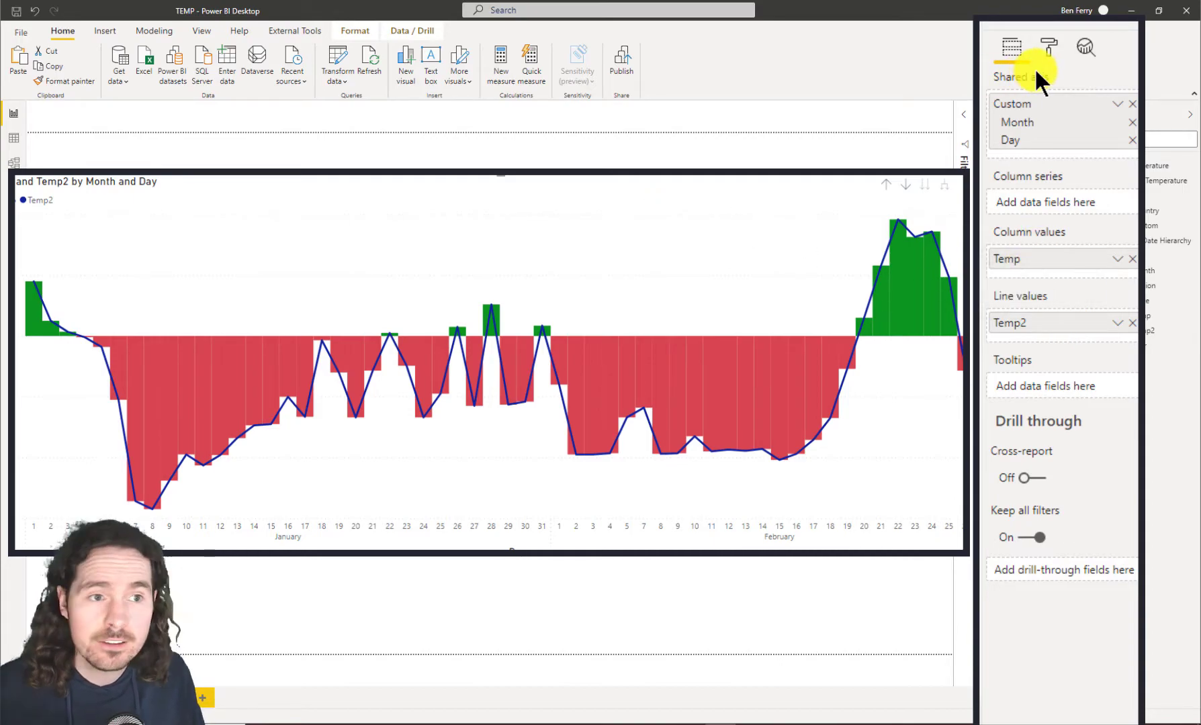
Turn off the temperature chart's legend and display the Temp2 line as a stepped line.
left_click(1050, 47)
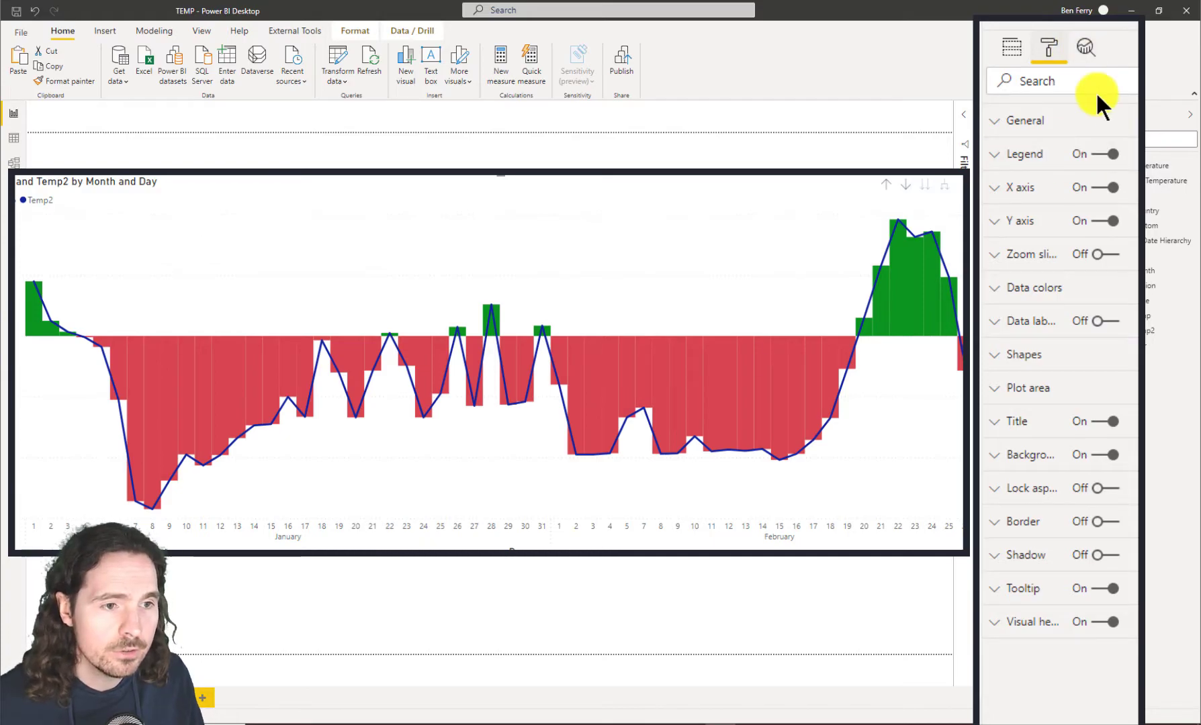
left_click(1112, 155)
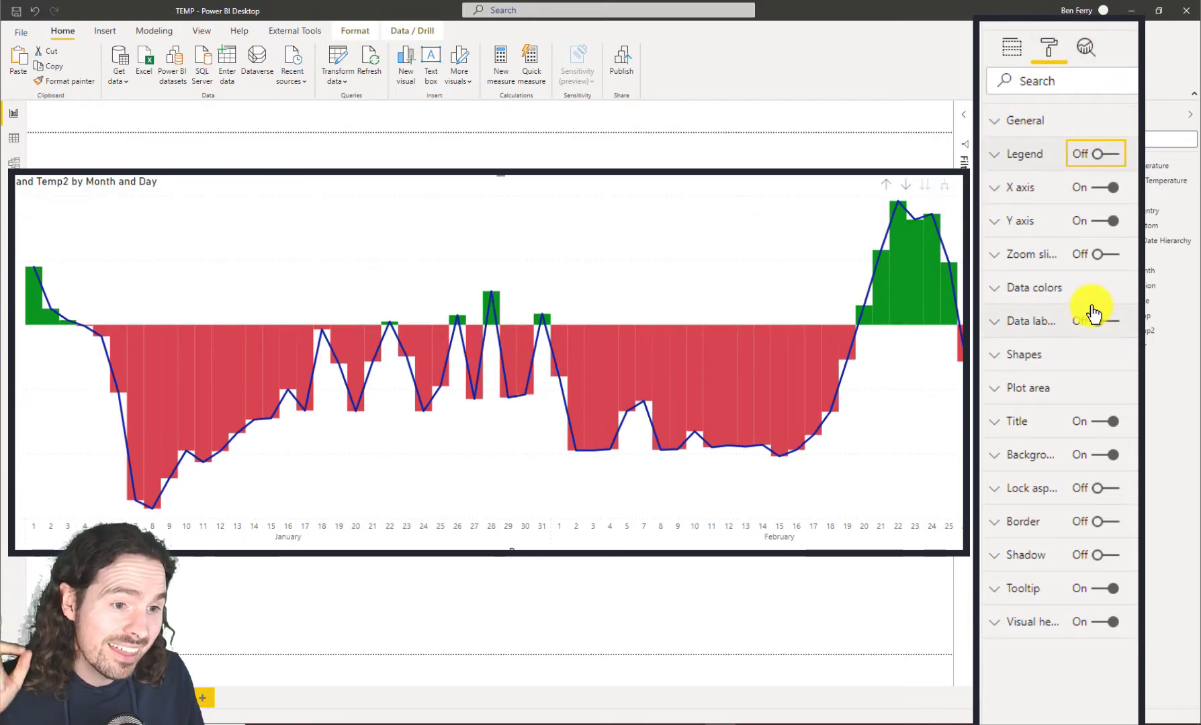
left_click(1028, 355)
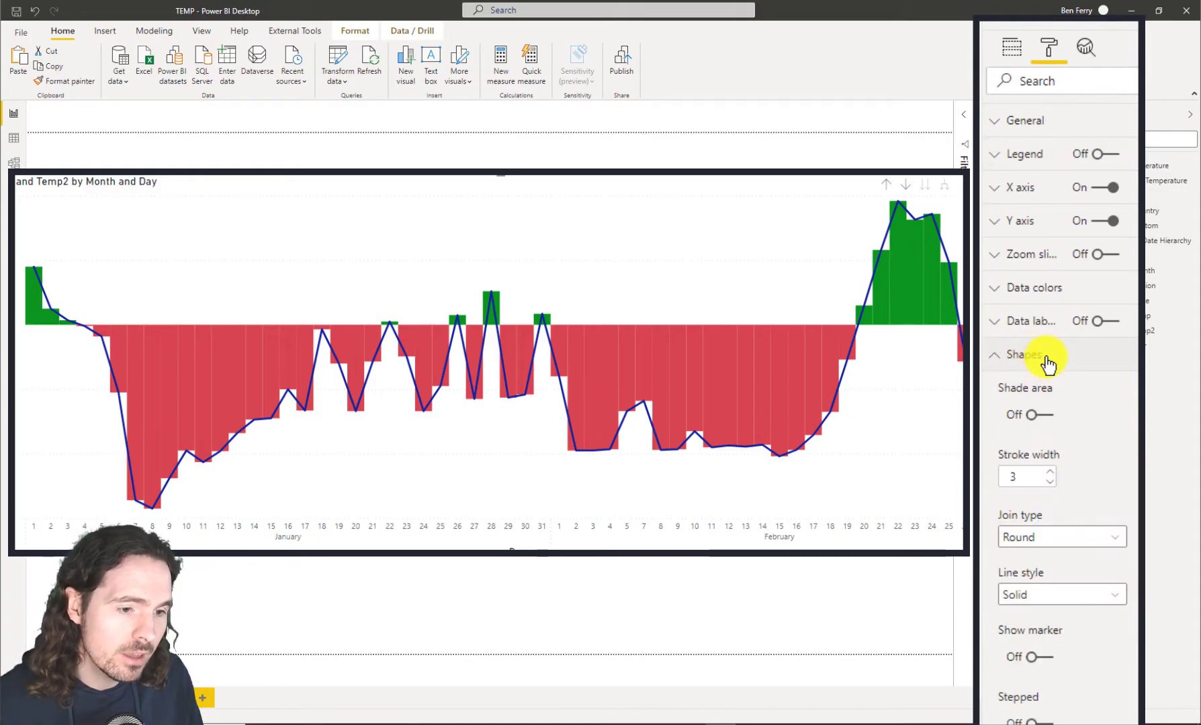
scroll(1045, 360, "down", 3)
left_click(1041, 540)
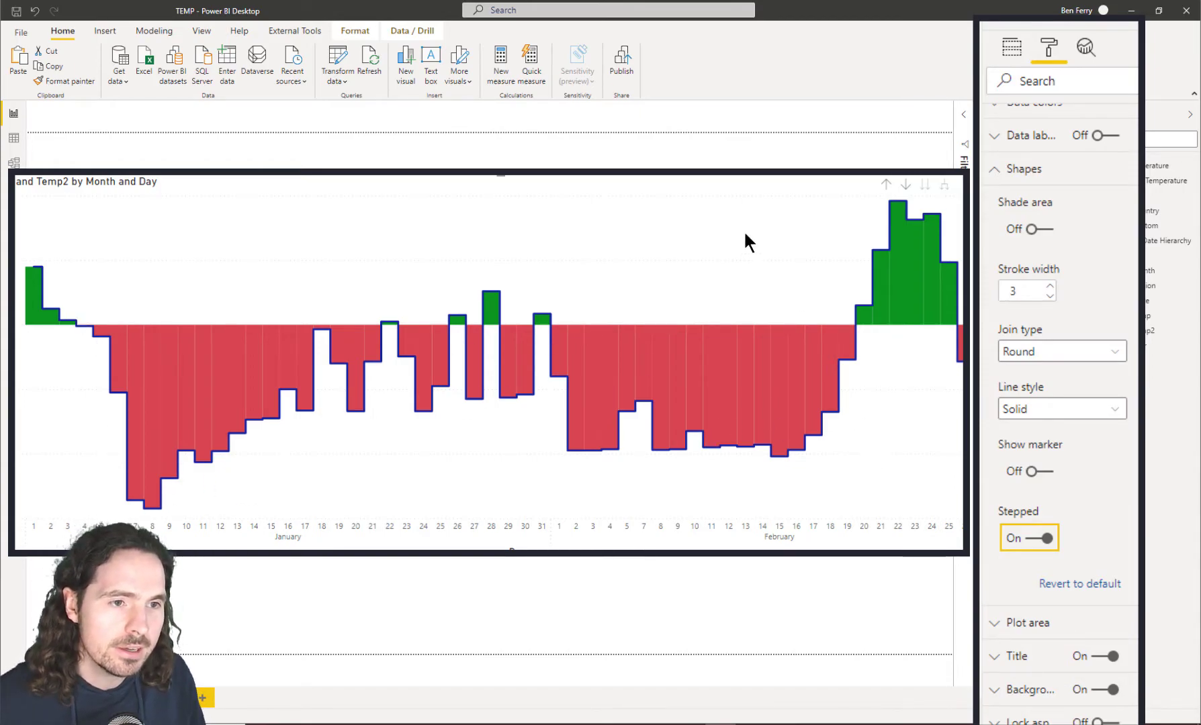
left_click(992, 172)
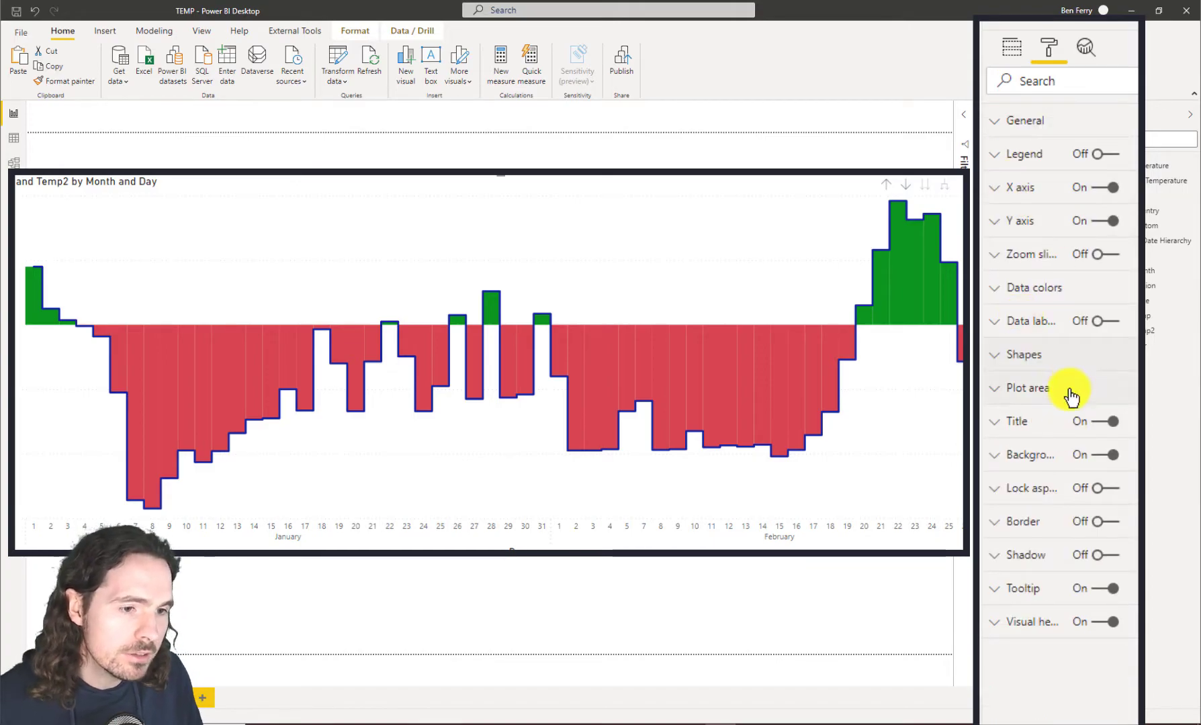
Set the temperature chart's background color to light grey.
left_click(1013, 462)
left_click(1018, 511)
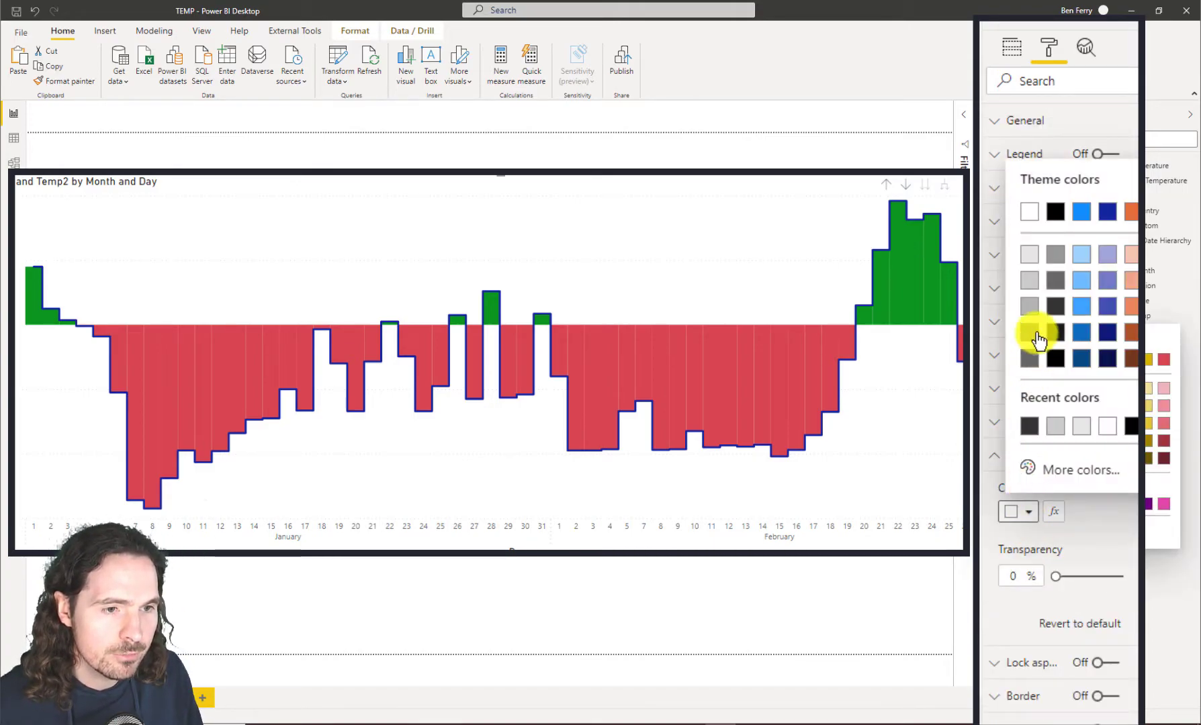
left_click(1028, 285)
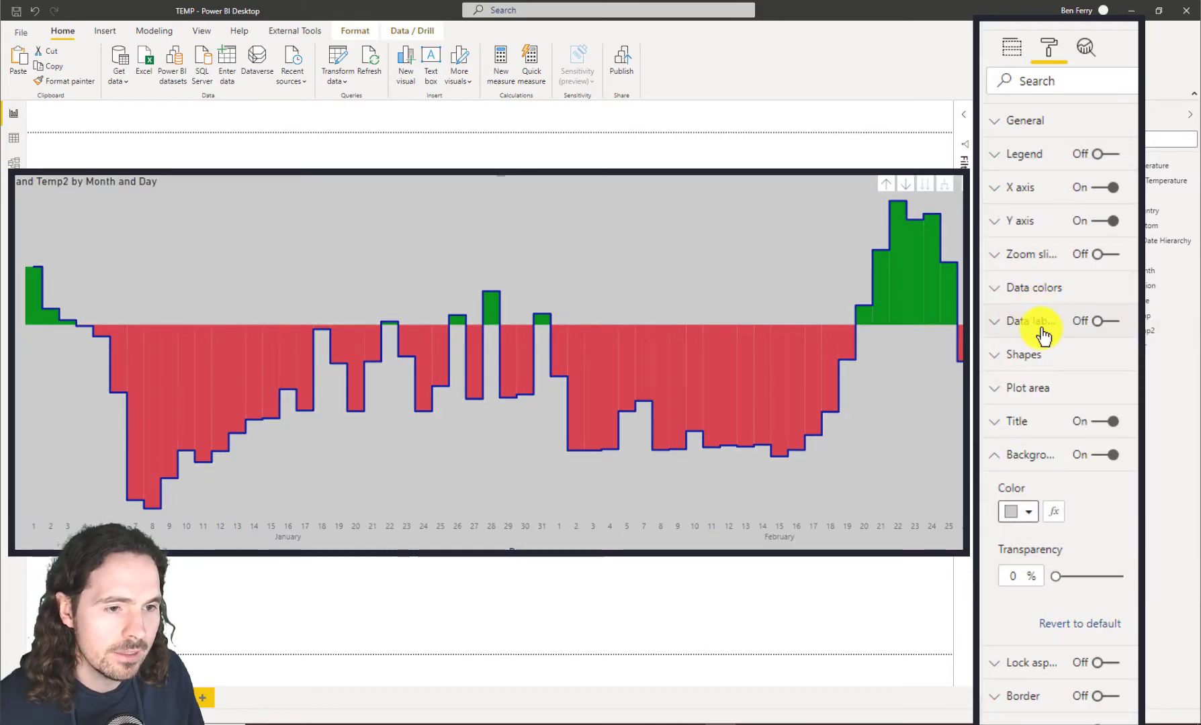
Try white for the Temp2 line and settle on dark grey as its color.
left_click(1026, 288)
left_click(1032, 344)
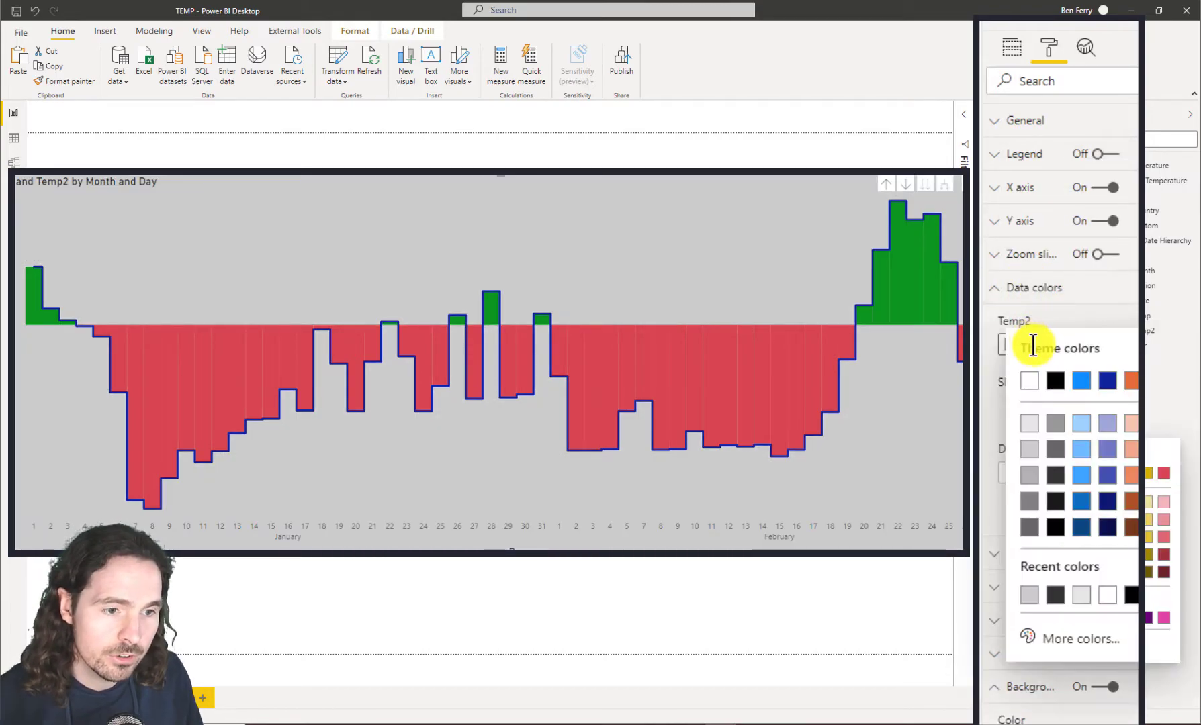
left_click(1029, 381)
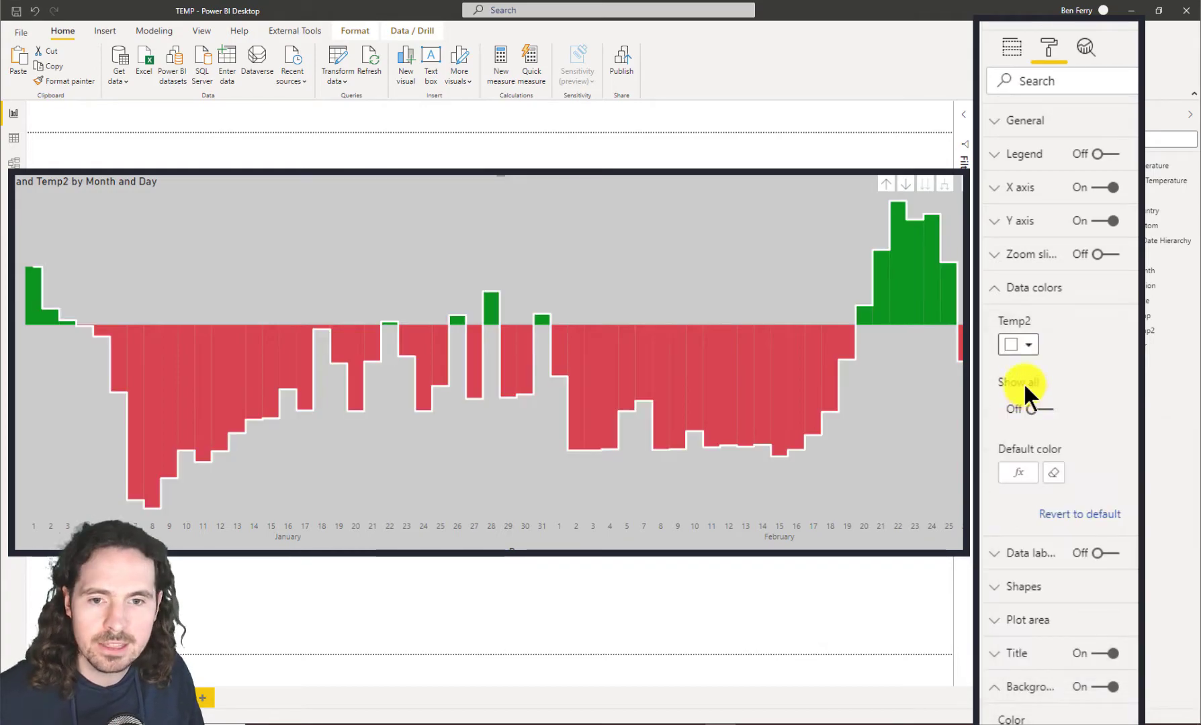
left_click(1019, 346)
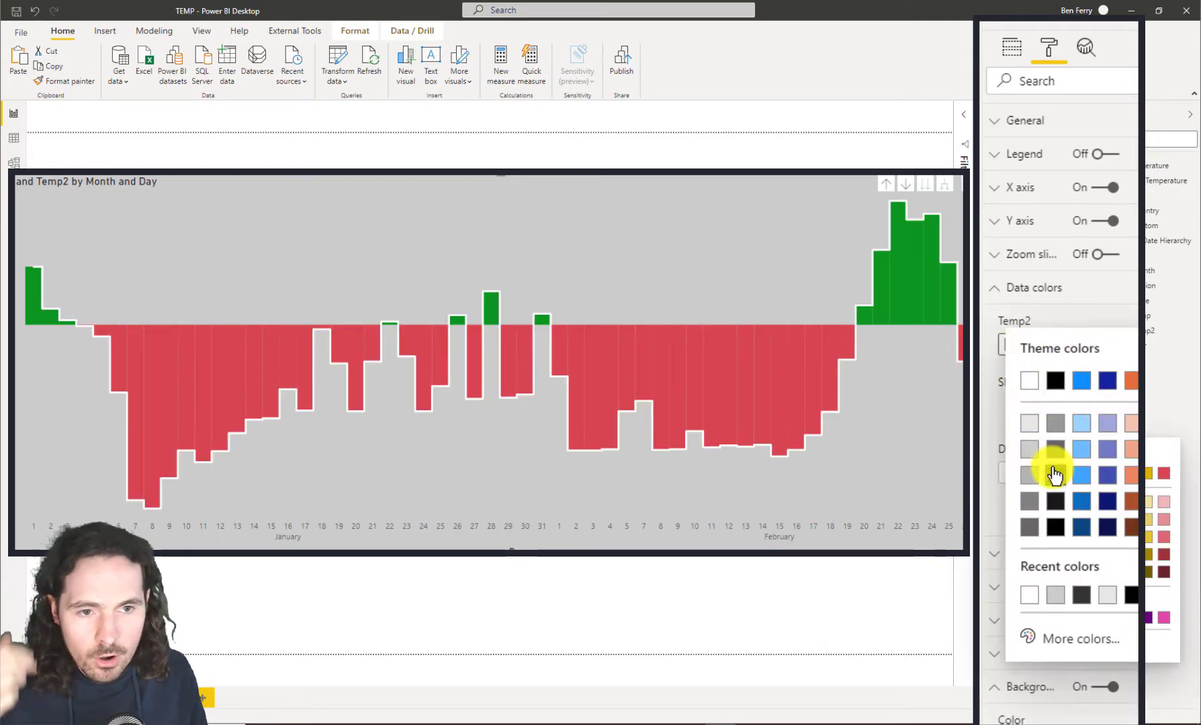
left_click(1053, 472)
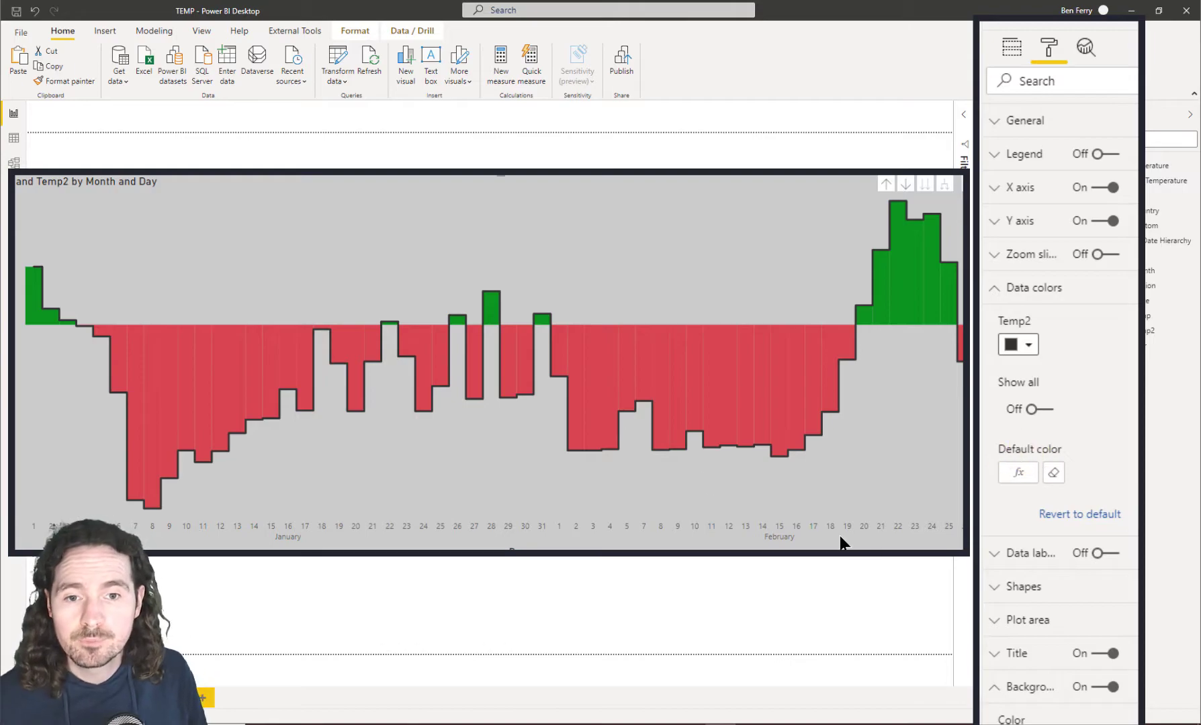
left_click(691, 168)
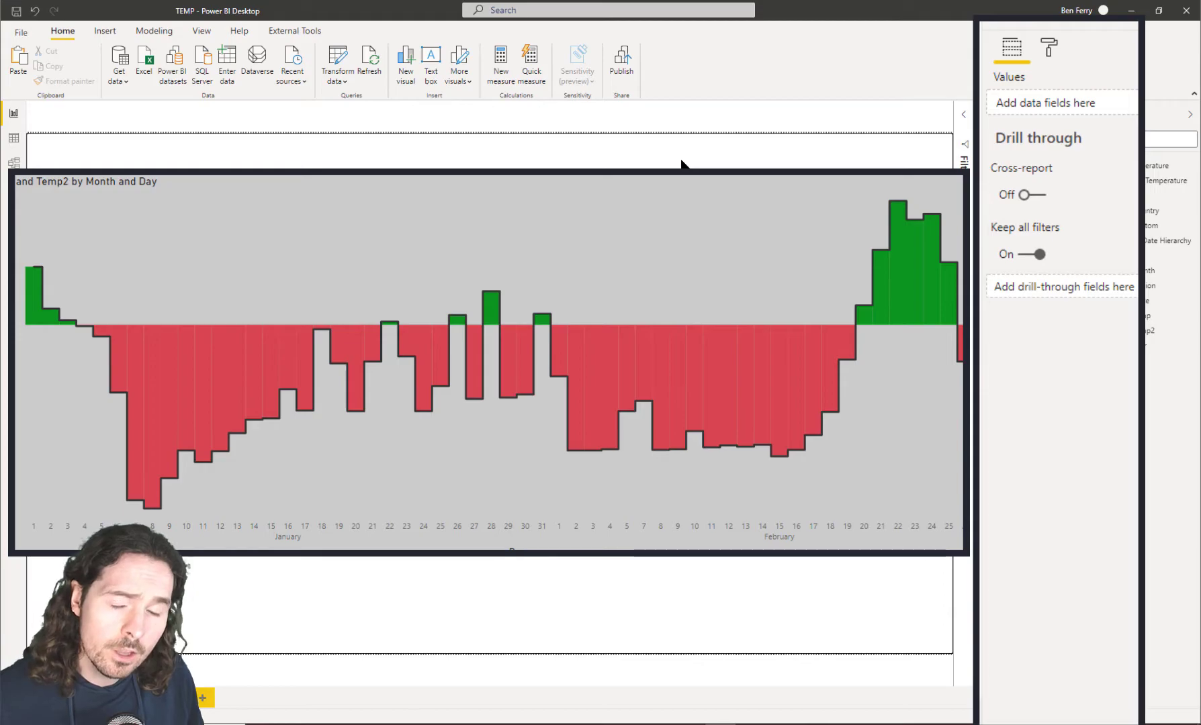
Turn on data labels for the temperature chart.
left_click(780, 243)
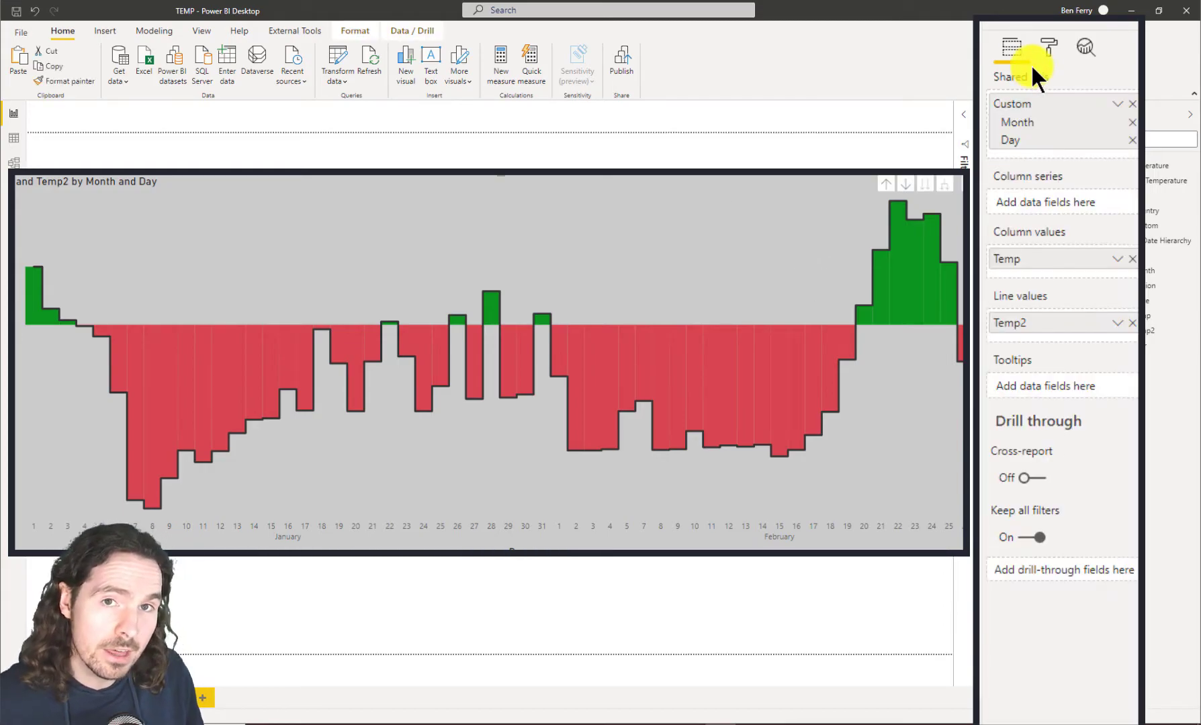
left_click(1049, 48)
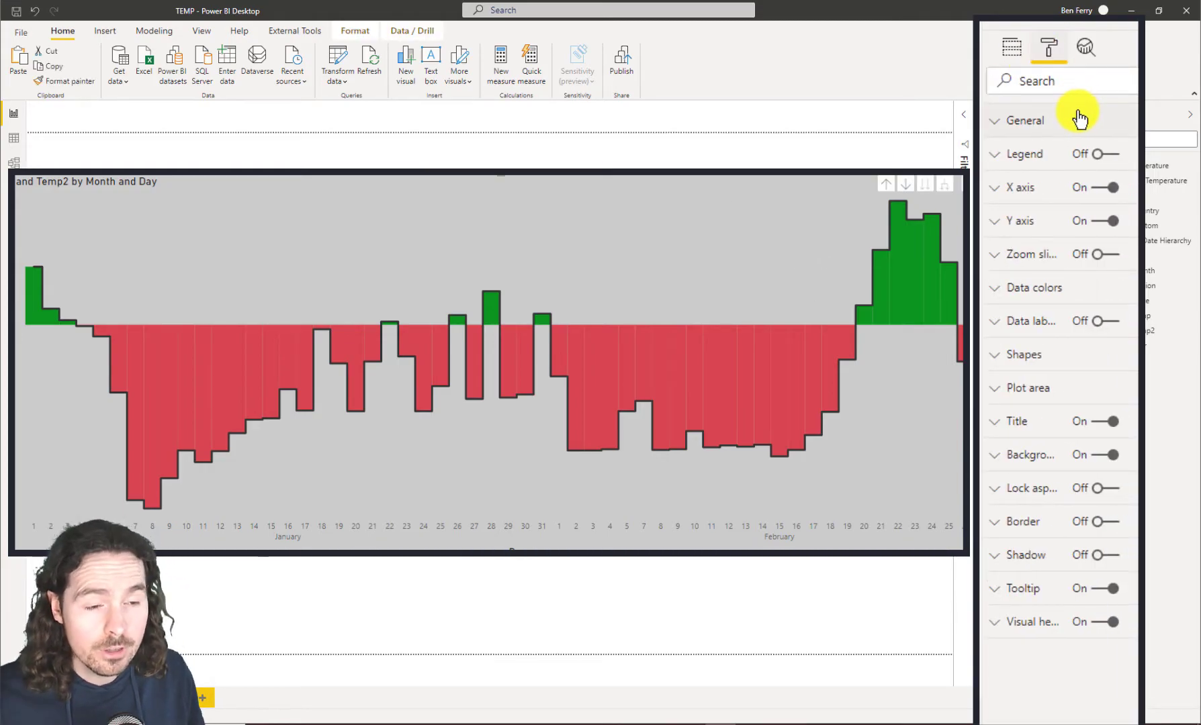
left_click(1024, 322)
left_click(1094, 329)
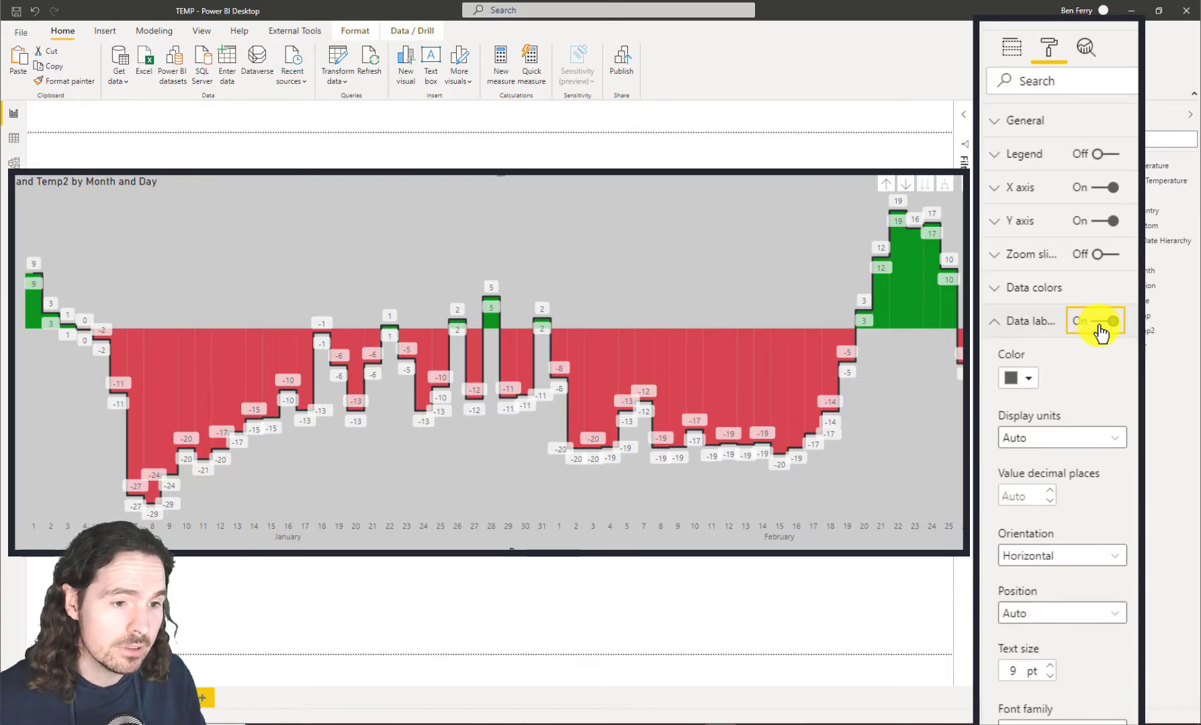
Enable per-series customization of the data labels and hide the labels of the Temp2 series.
scroll(1007, 388, "down", 6)
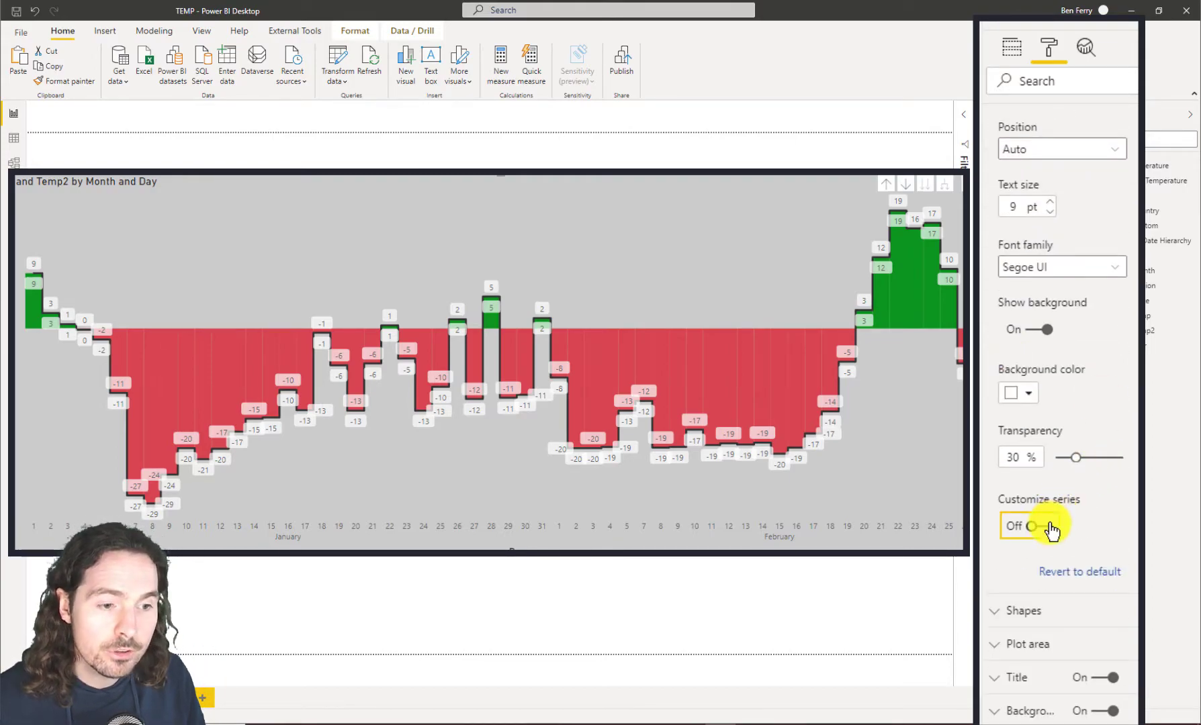
left_click(1050, 528)
scroll(1078, 477, "down", 2)
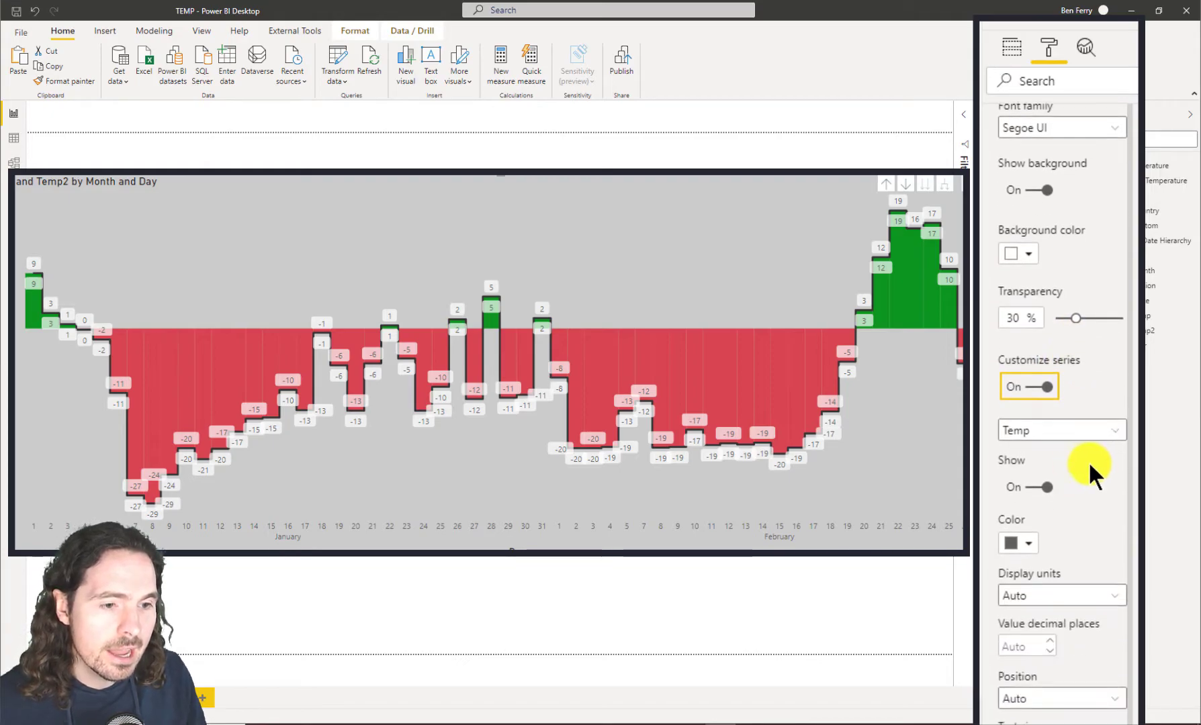
scroll(1089, 459, "down", 2)
left_click(1073, 337)
left_click(1073, 385)
left_click(1049, 396)
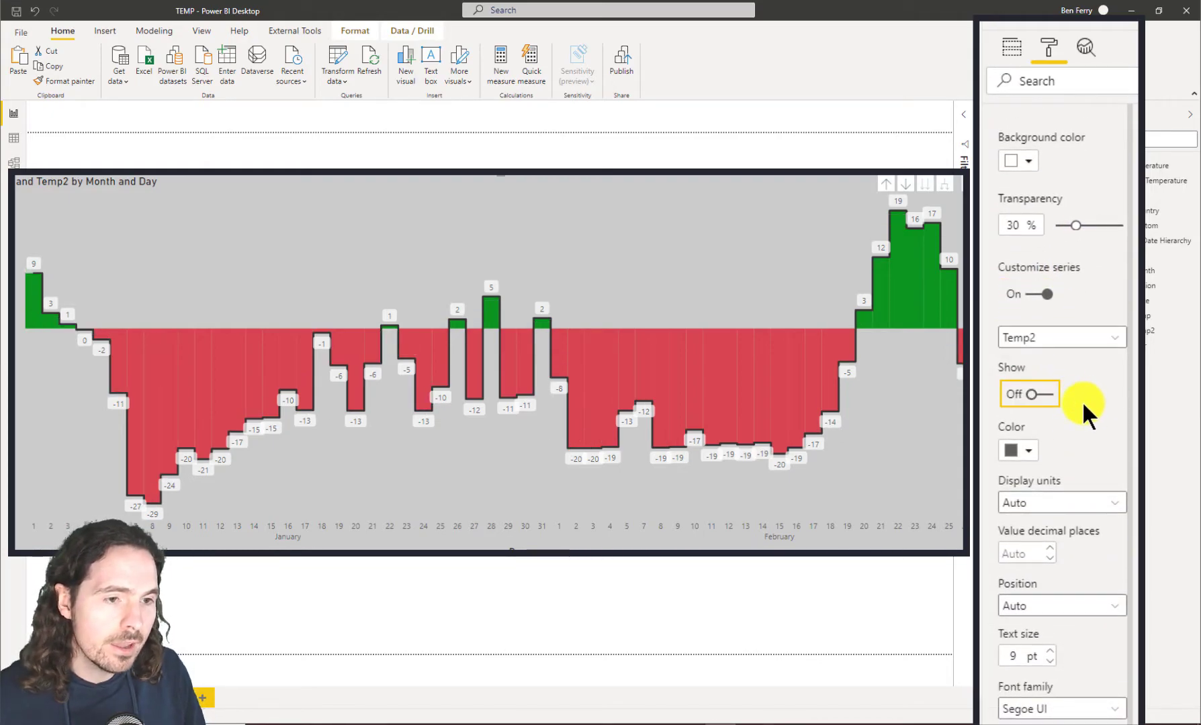
Turn off the label background for the Temp series.
left_click(1048, 338)
left_click(1059, 358)
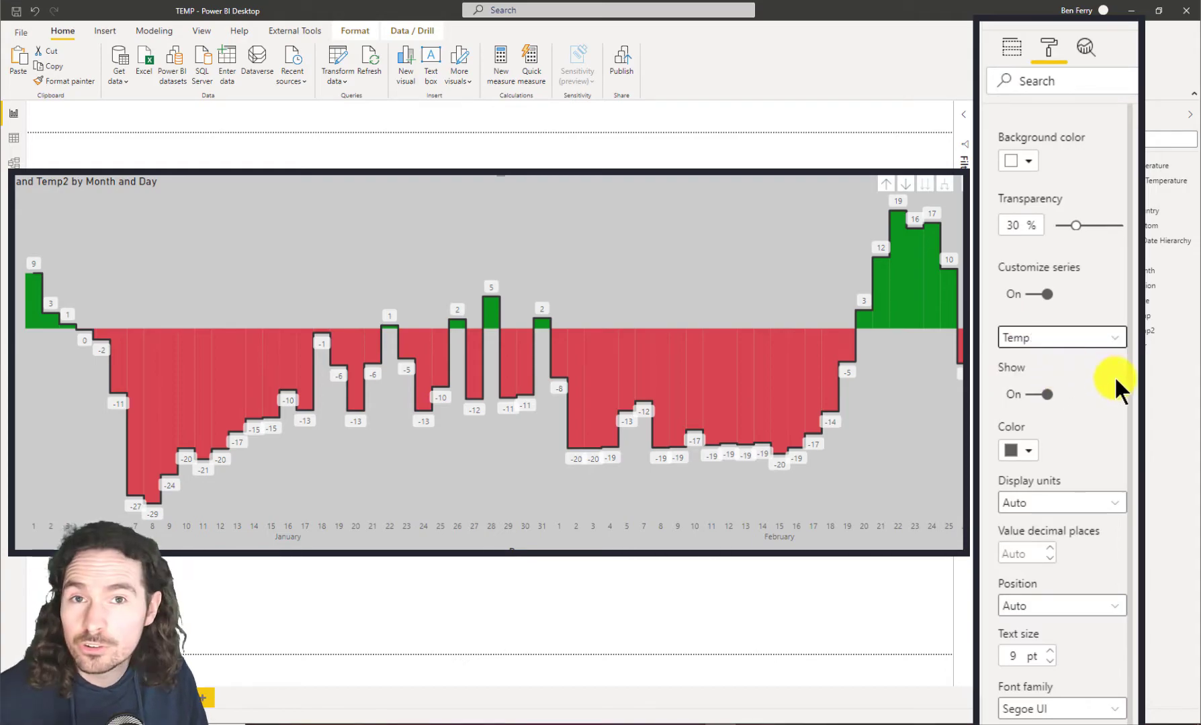
scroll(1037, 410, "down", 4)
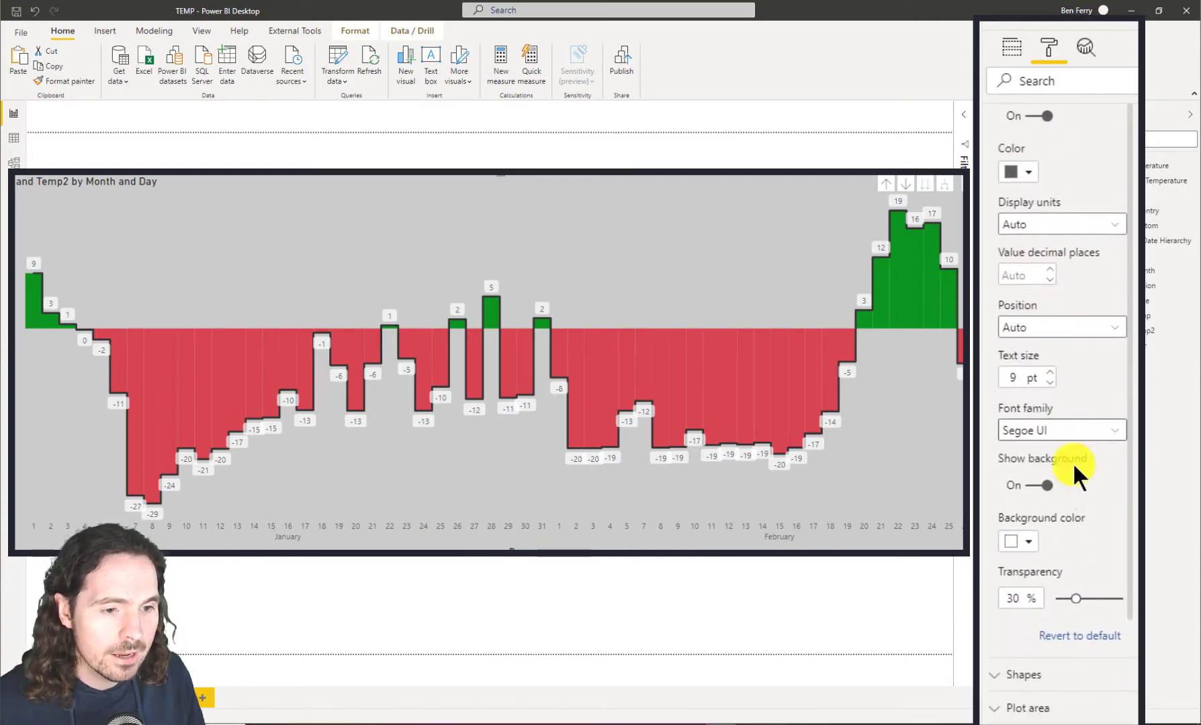
left_click(1044, 487)
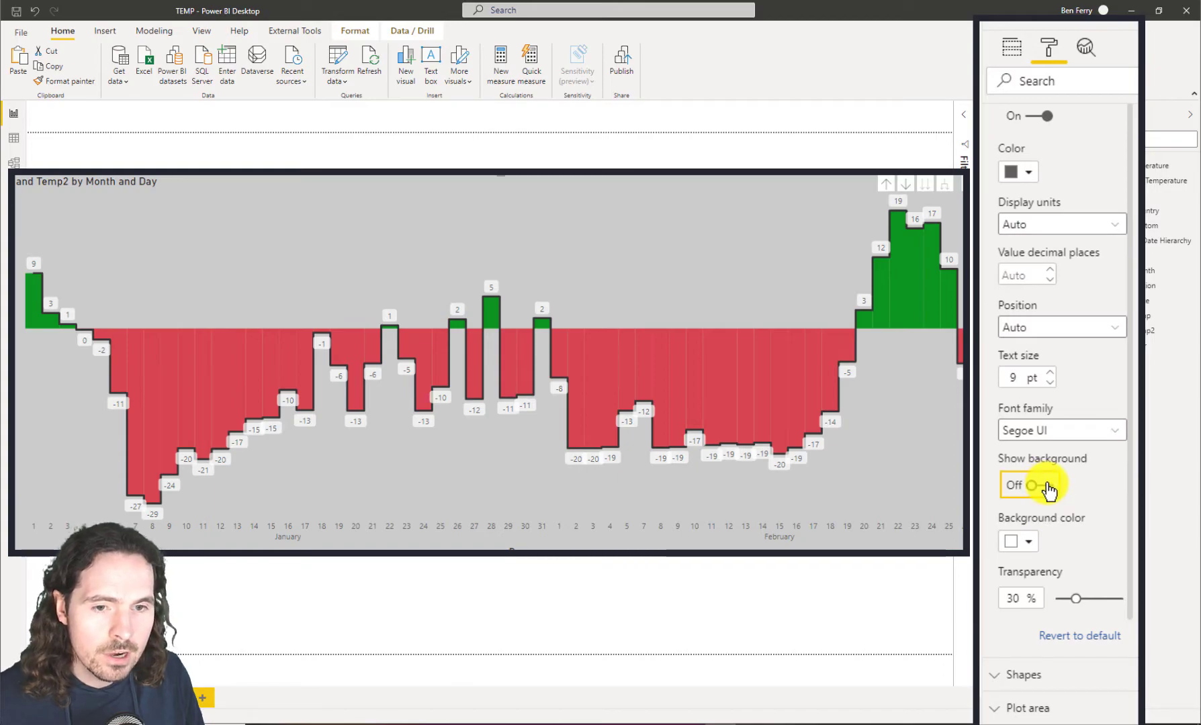
Set the Temp series' data label color to black.
scroll(1032, 307, "up", 1)
left_click(1014, 195)
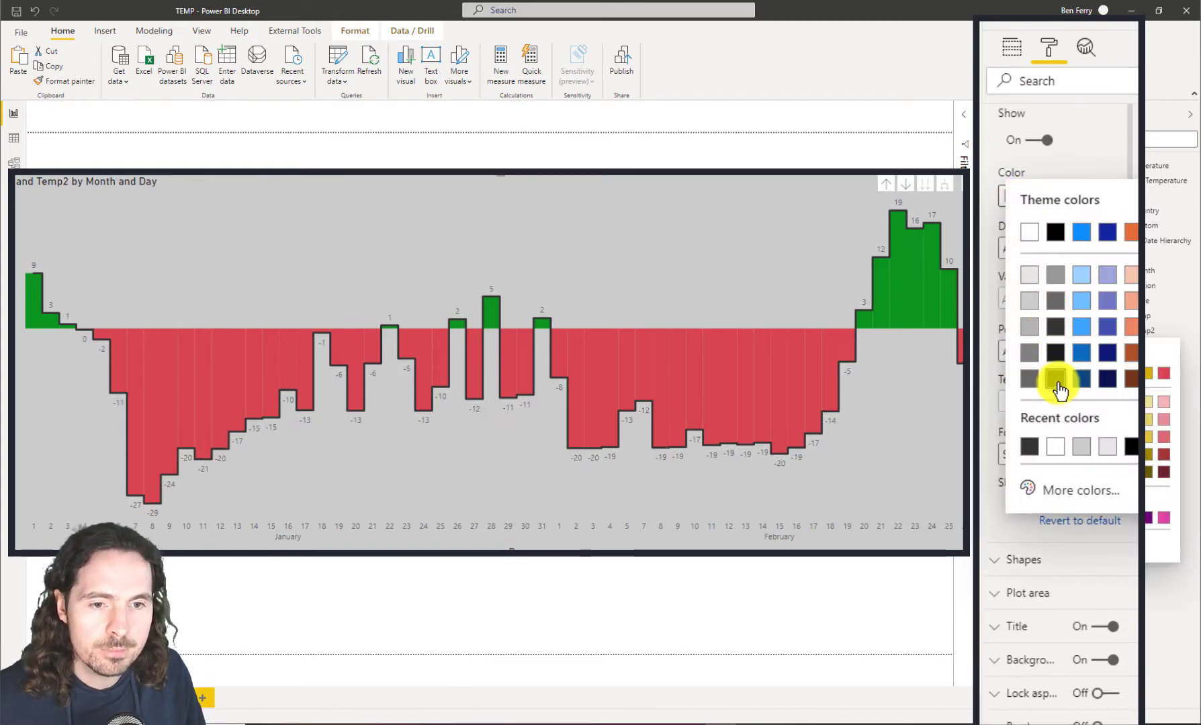
left_click(1057, 356)
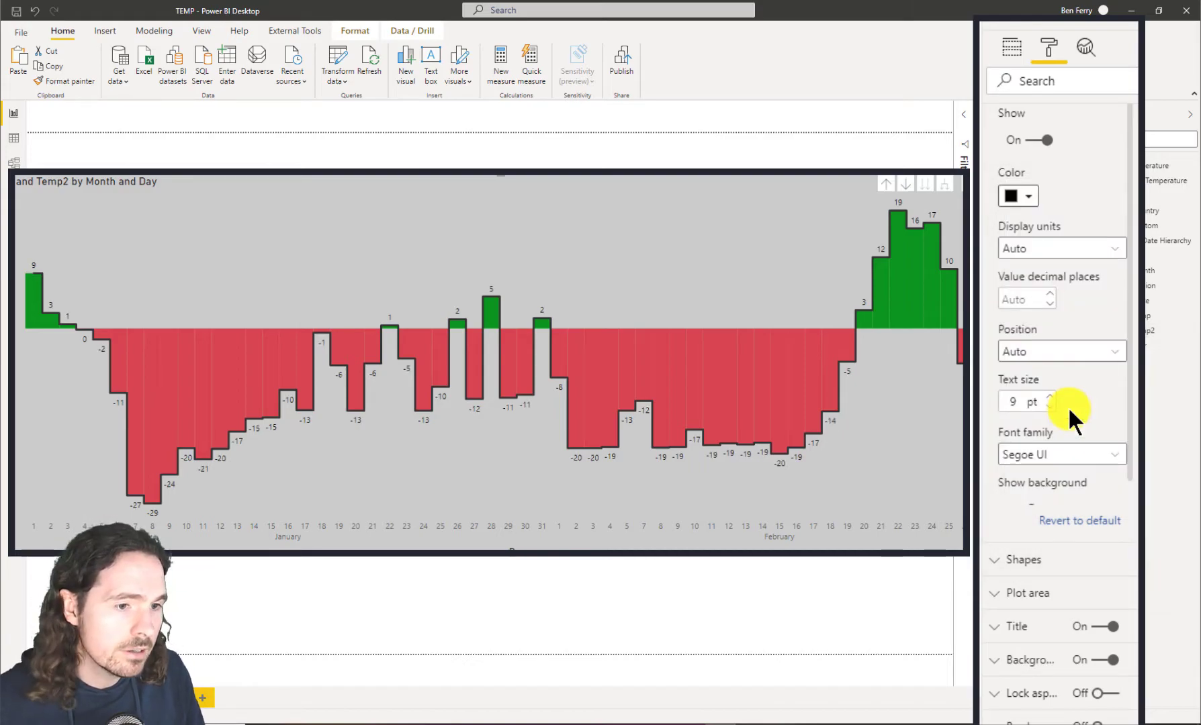
Position the Temp series' data labels at Inside end and color them white.
left_click(1068, 347)
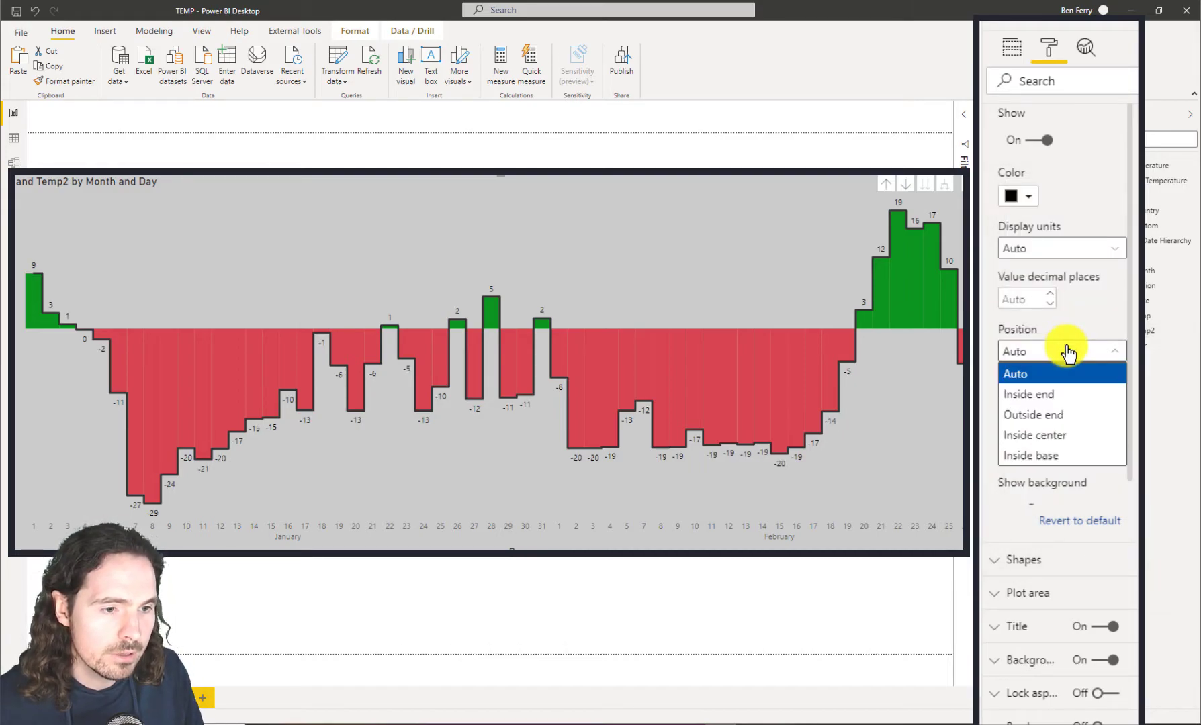
left_click(1087, 400)
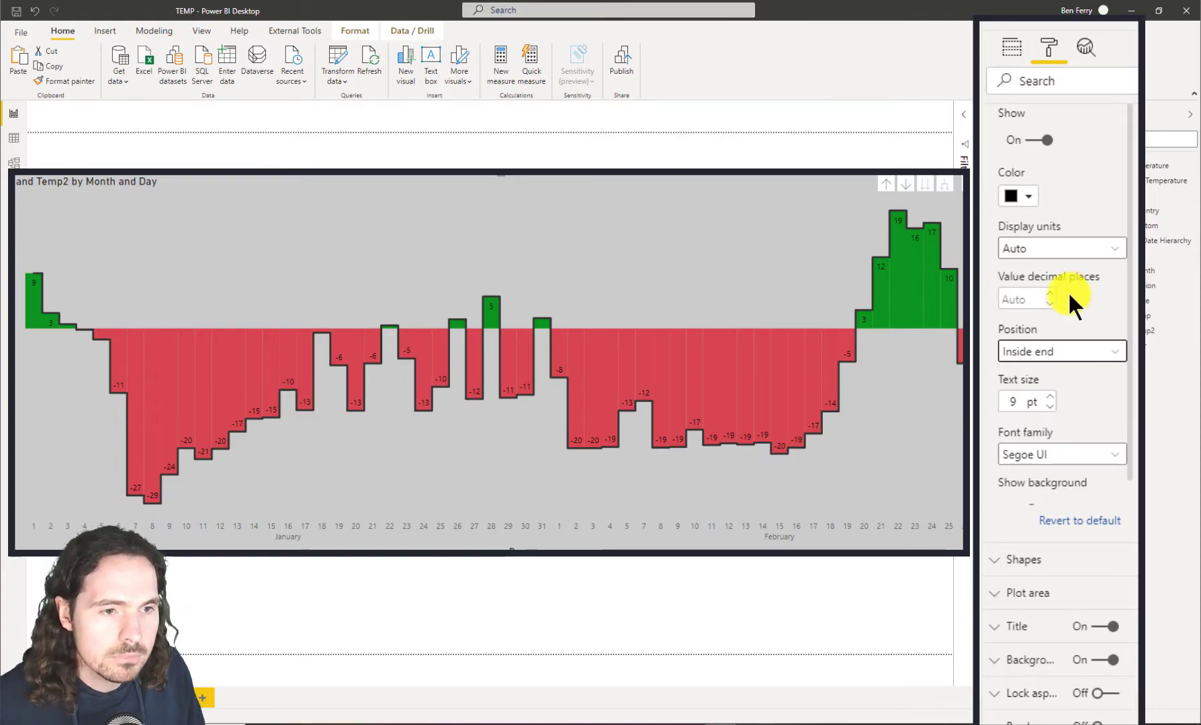
left_click(1020, 196)
left_click(1026, 273)
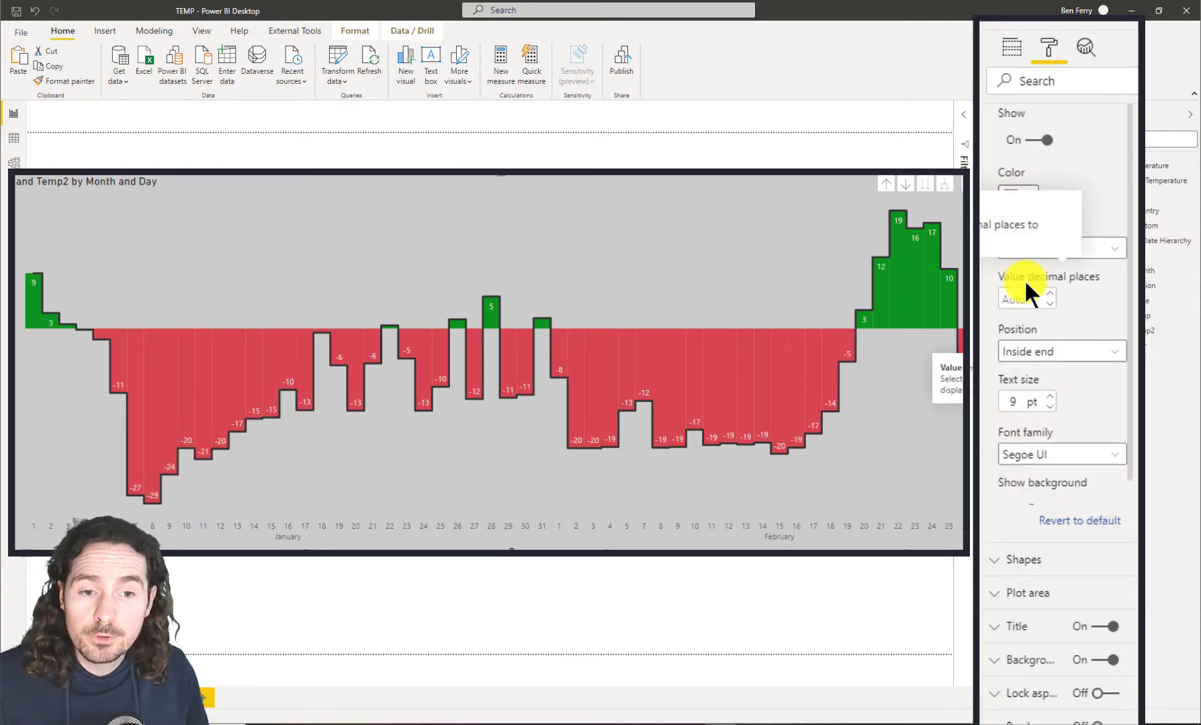
left_click(825, 609)
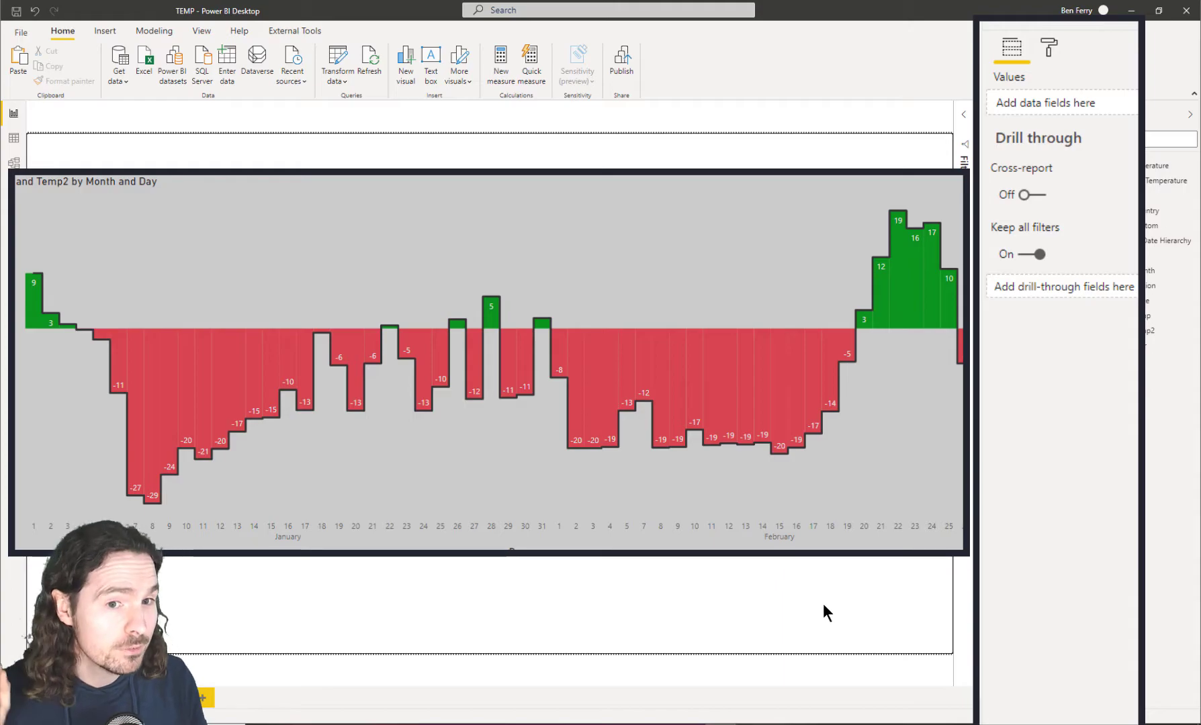
Remove Temp2 from the chart's line values and change the visual to a line chart.
left_click(721, 260)
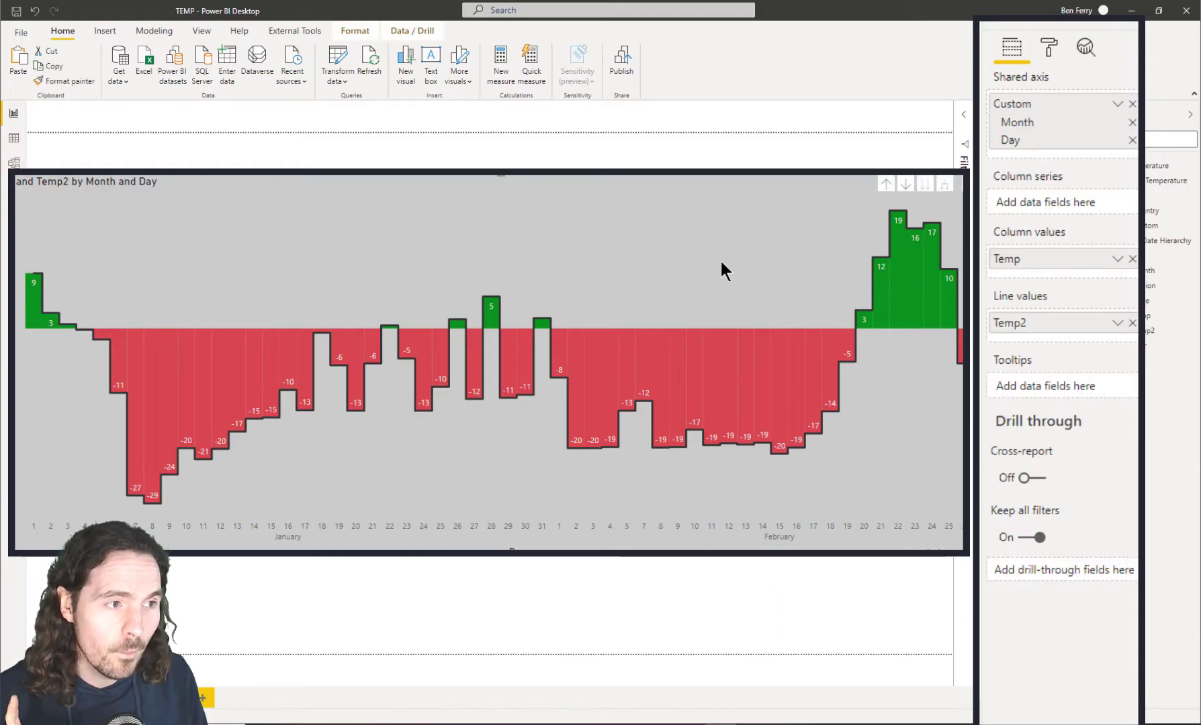
mouse_move(775, 416)
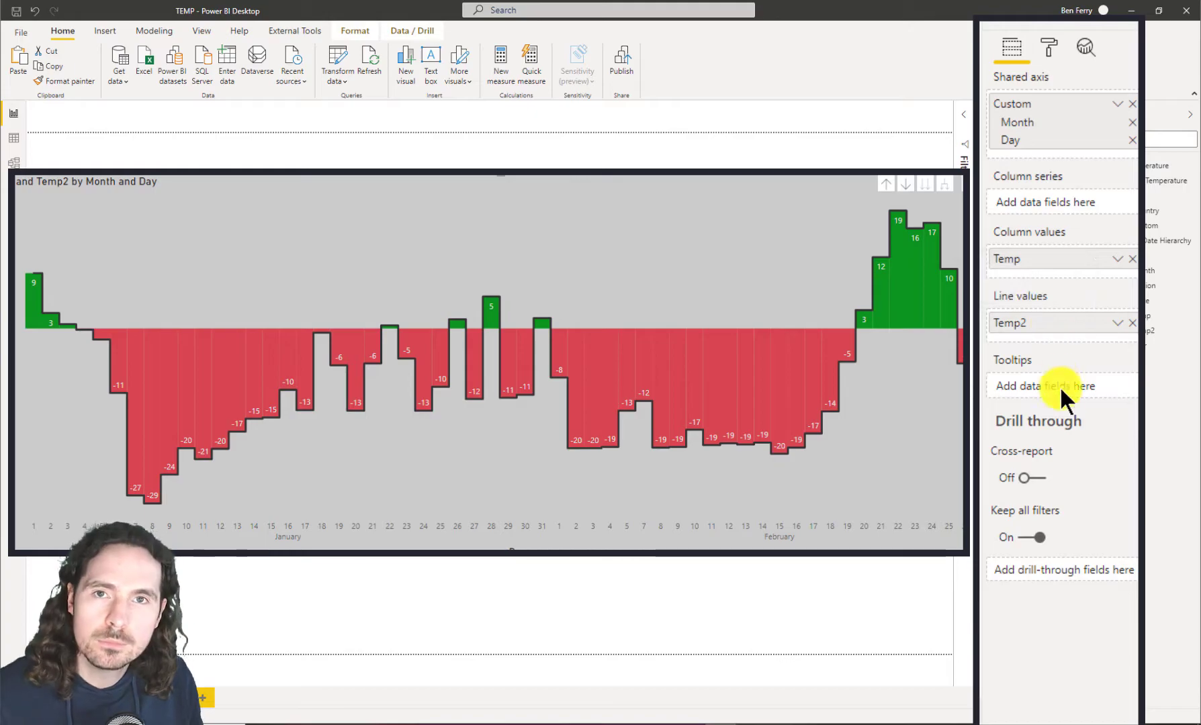
left_click(1131, 323)
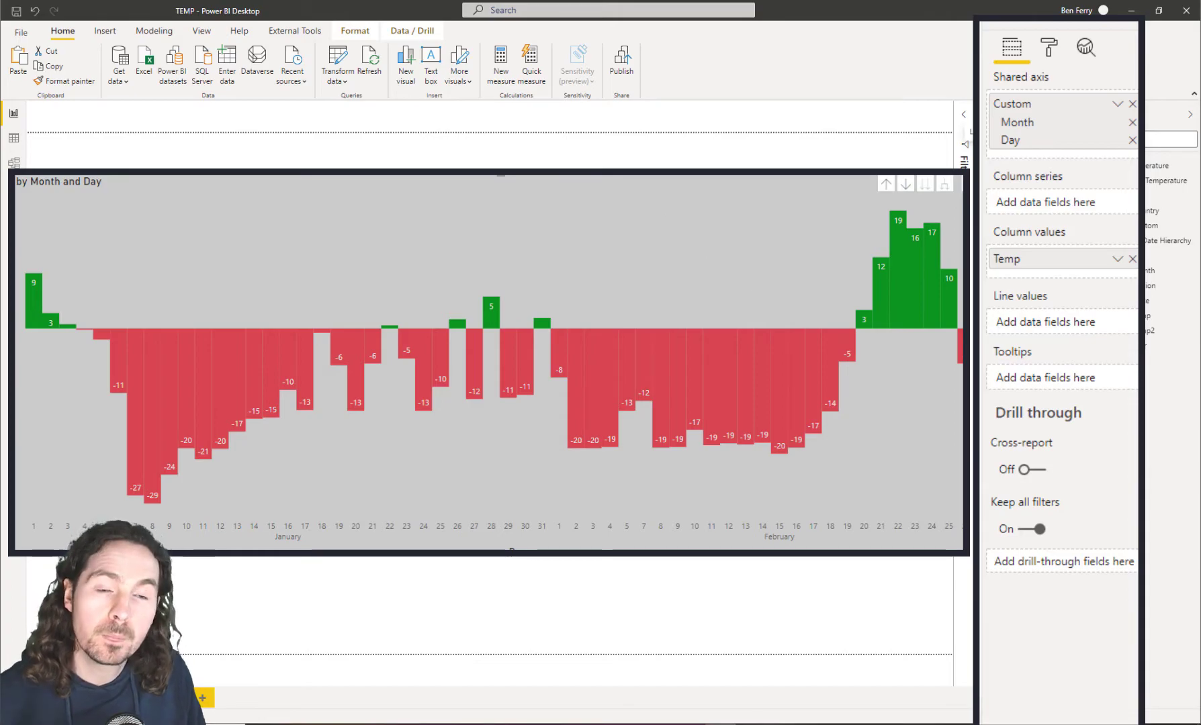
left_click(987, 153)
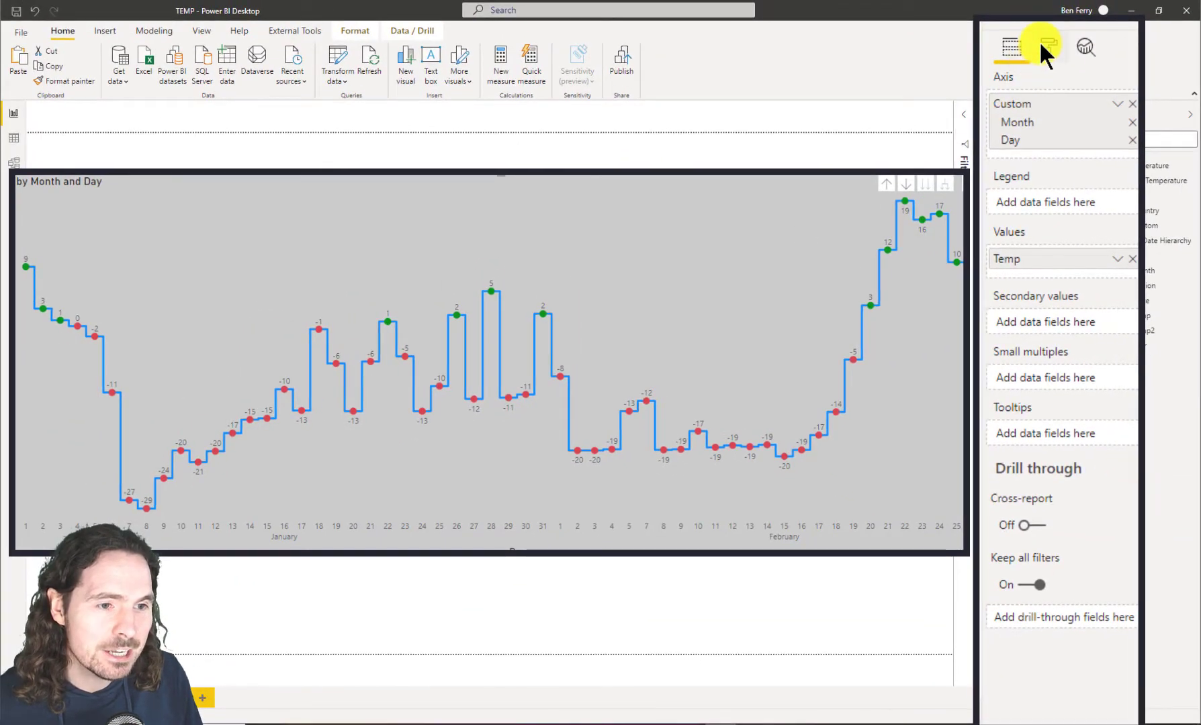
Turn on markers for the stepped temperature line and set the marker size to 15.
left_click(1044, 46)
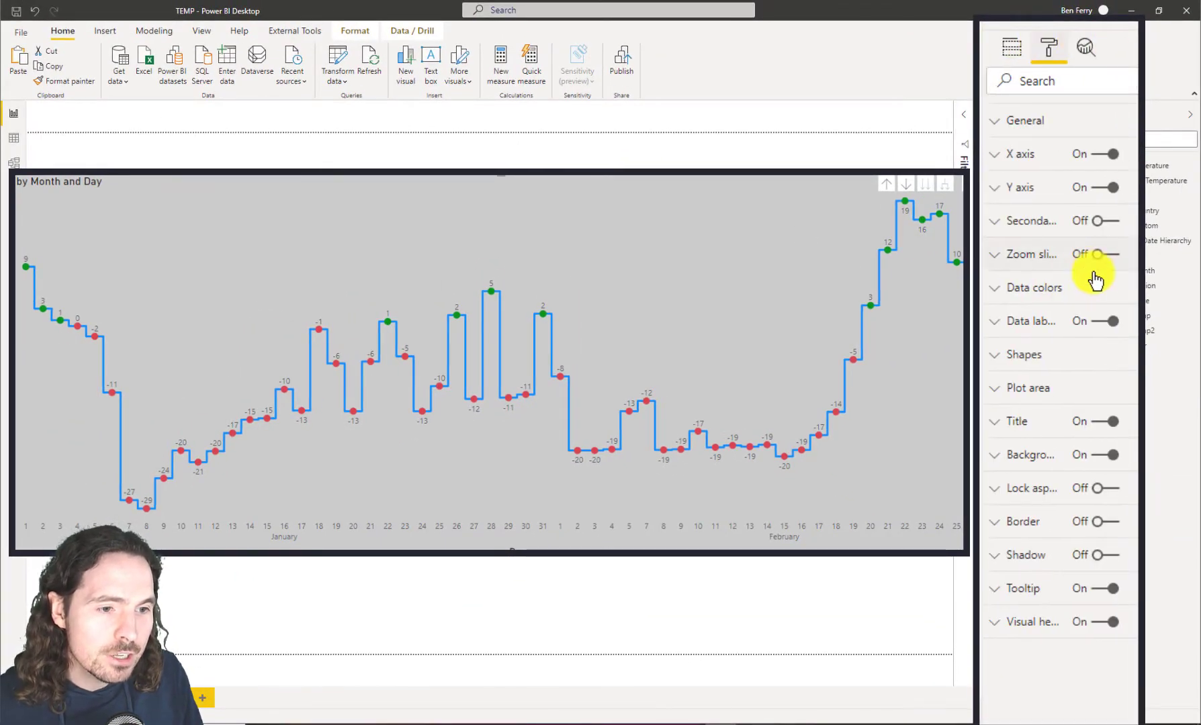
left_click(1072, 359)
scroll(1048, 343, "down", 2)
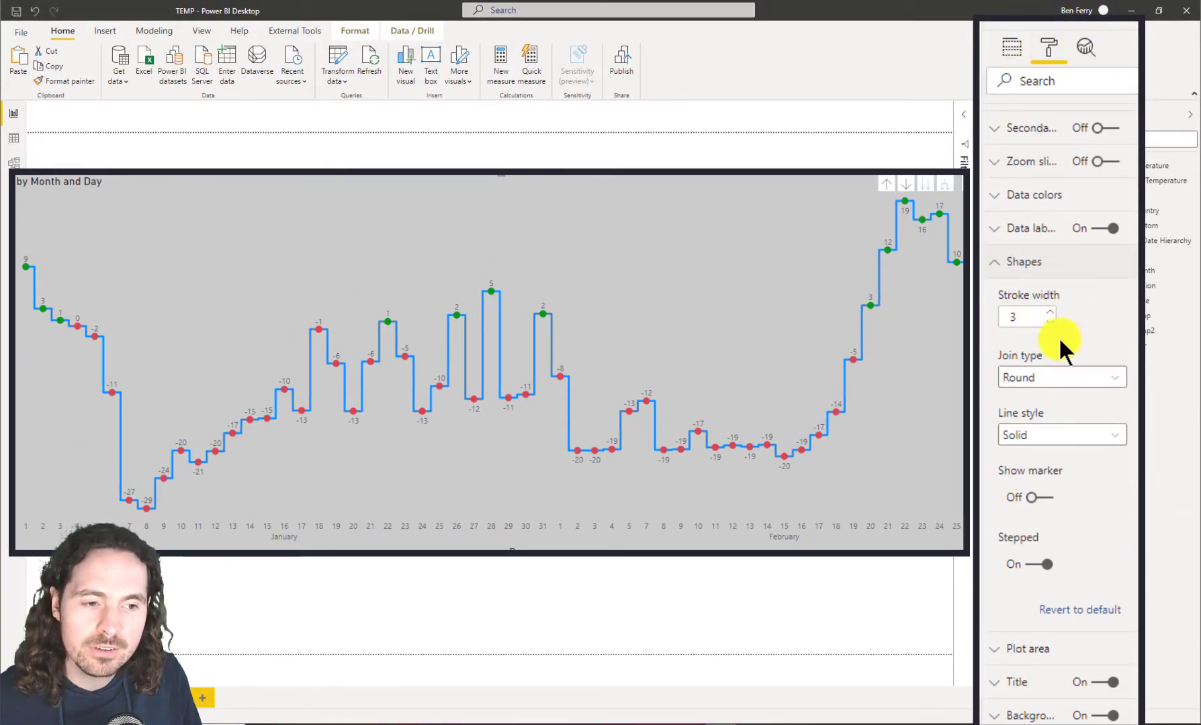
left_click(1041, 501)
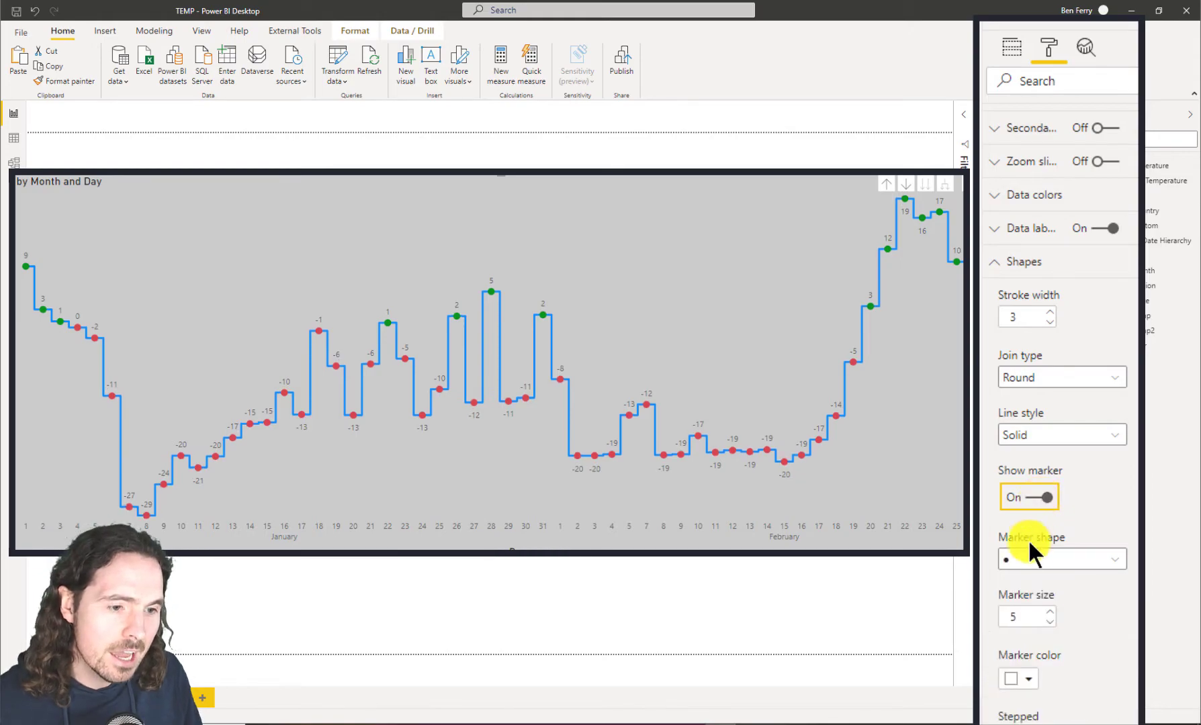
left_click_drag(1023, 615, 1004, 617)
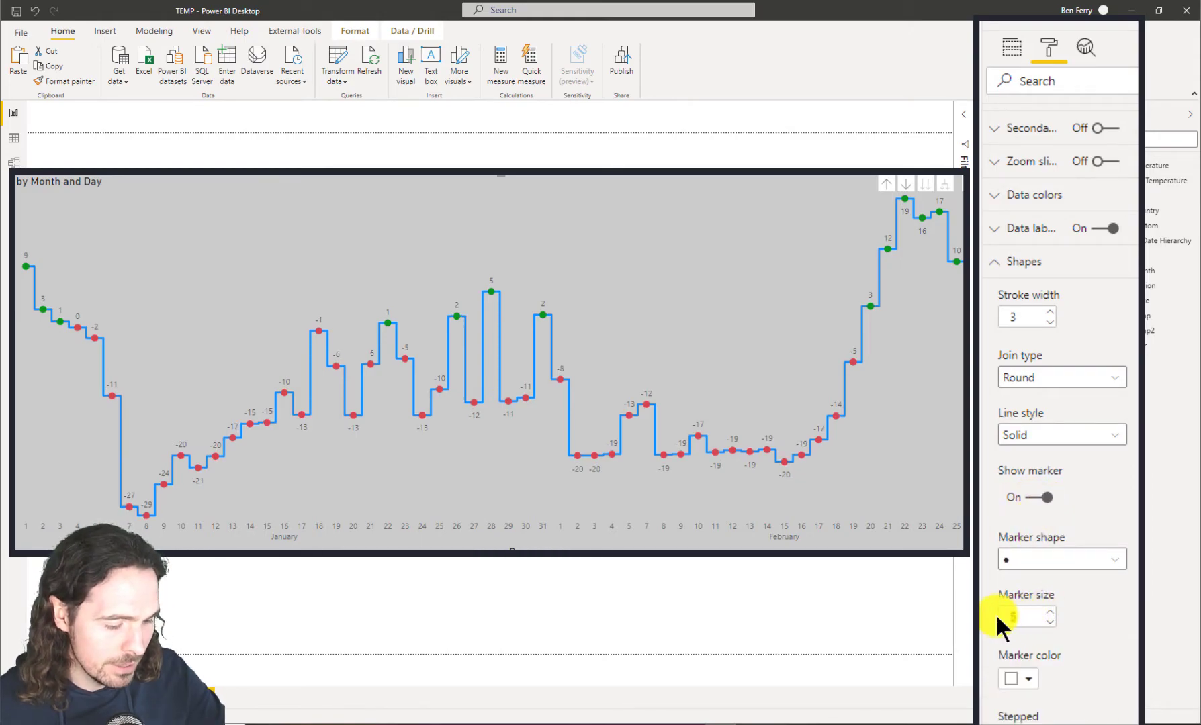
type("15")
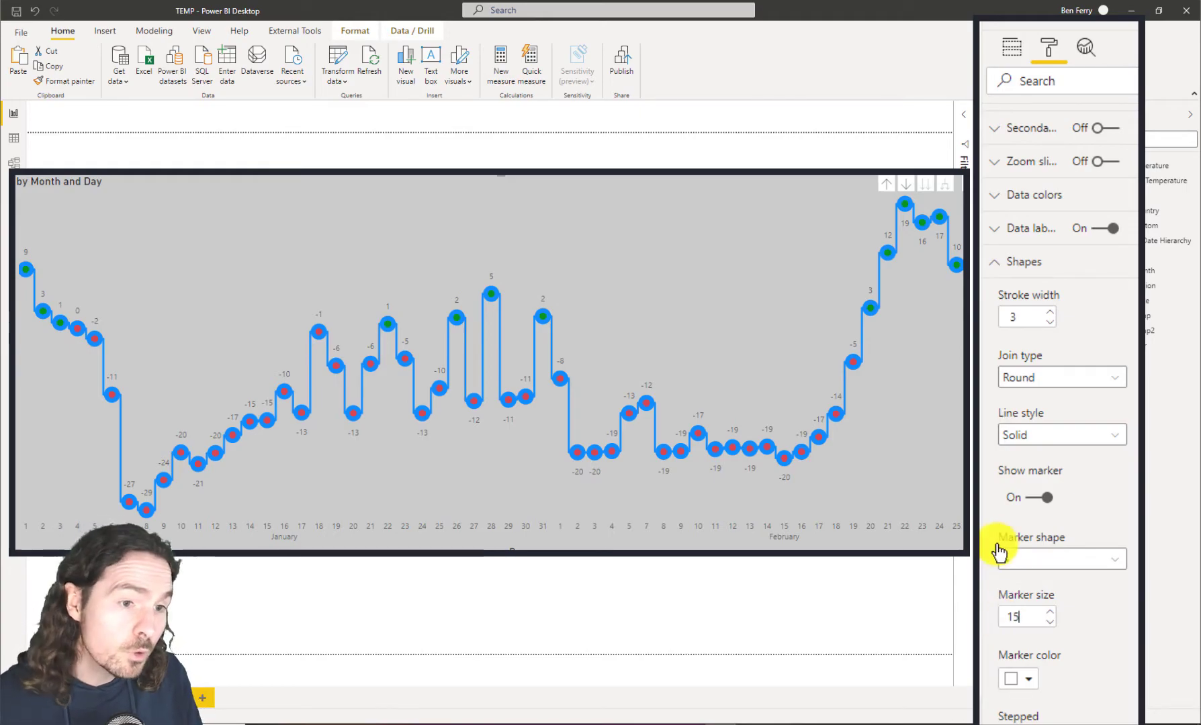
left_click(1033, 264)
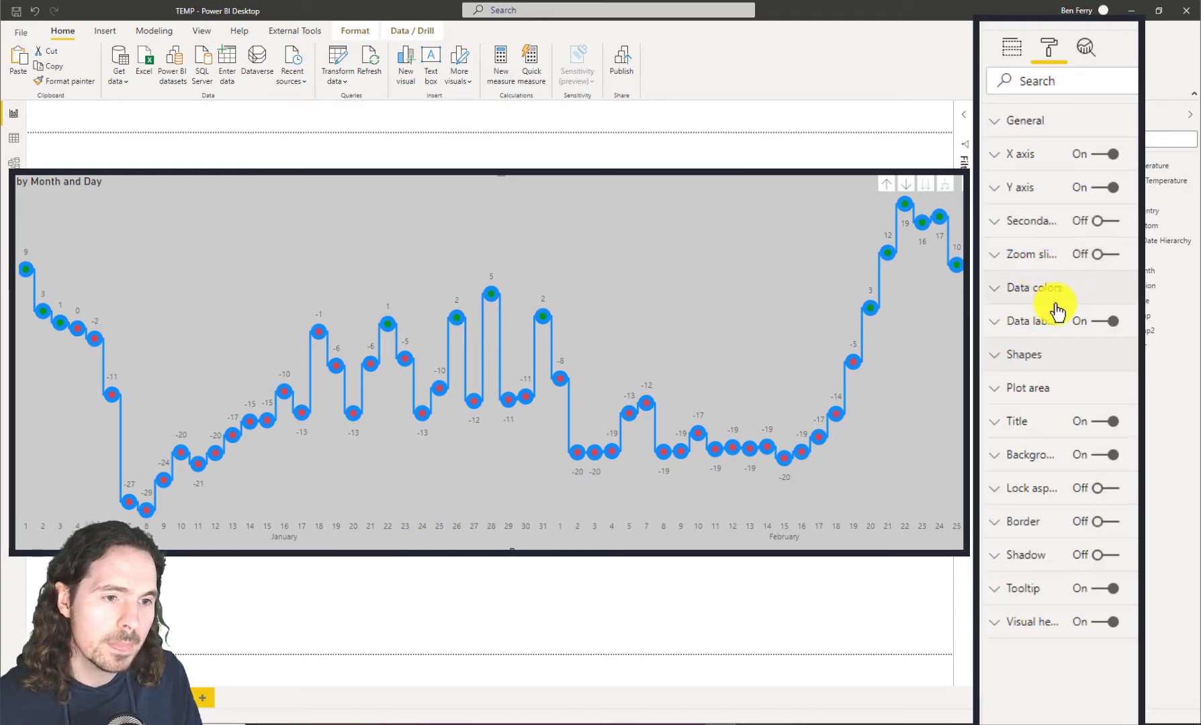
Change the Temp series' data color to the dark gray theme color.
left_click(1045, 289)
left_click(1005, 344)
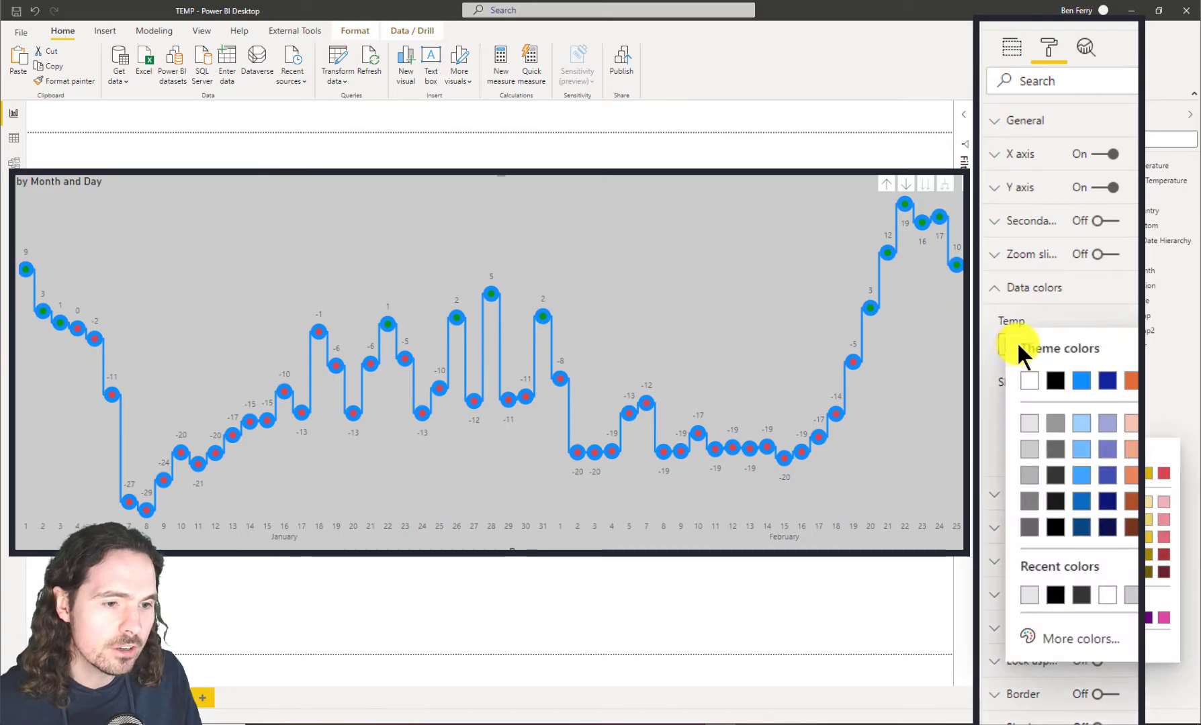
left_click(1055, 475)
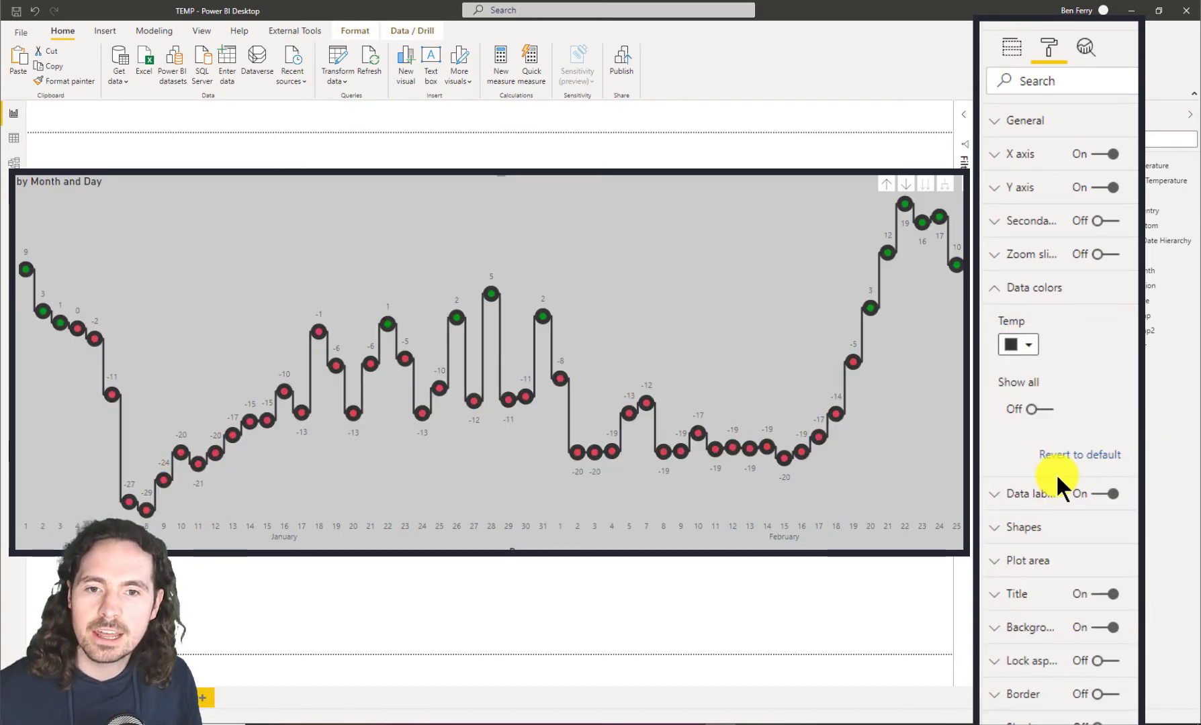
left_click(1038, 294)
Set the temperature line's stroke width to 10 and deselect the chart.
left_click(1101, 354)
scroll(1092, 409, "down", 2)
double_click(1024, 316)
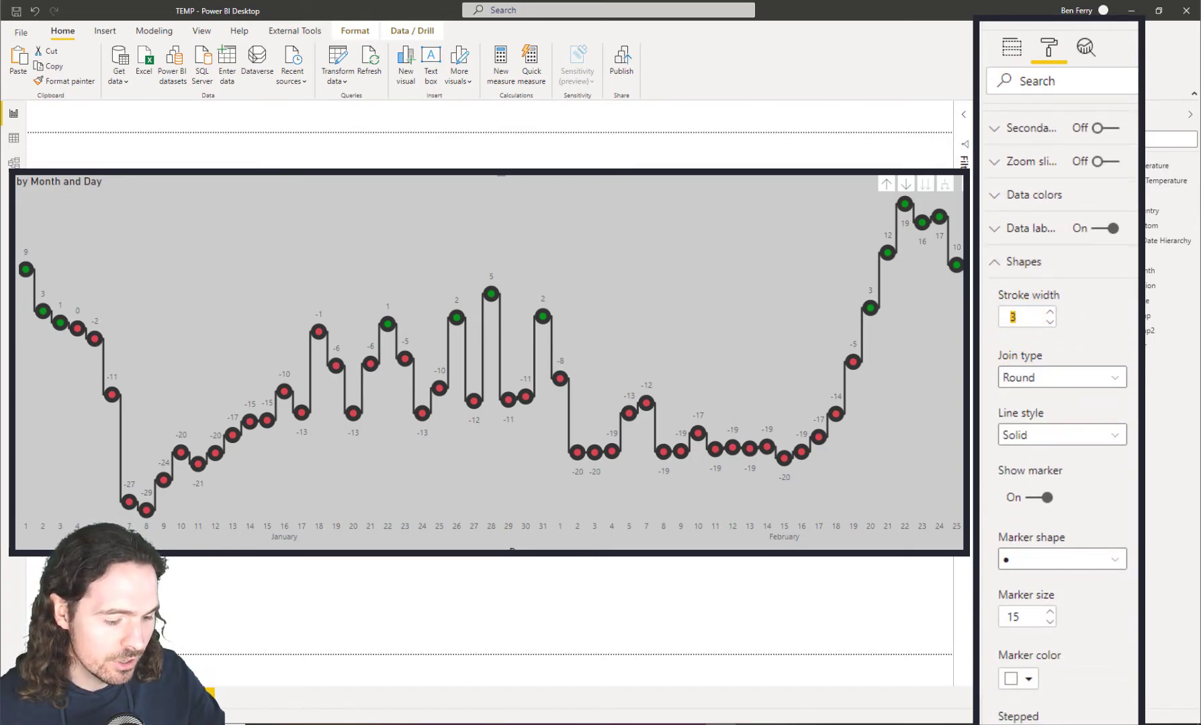
type("10")
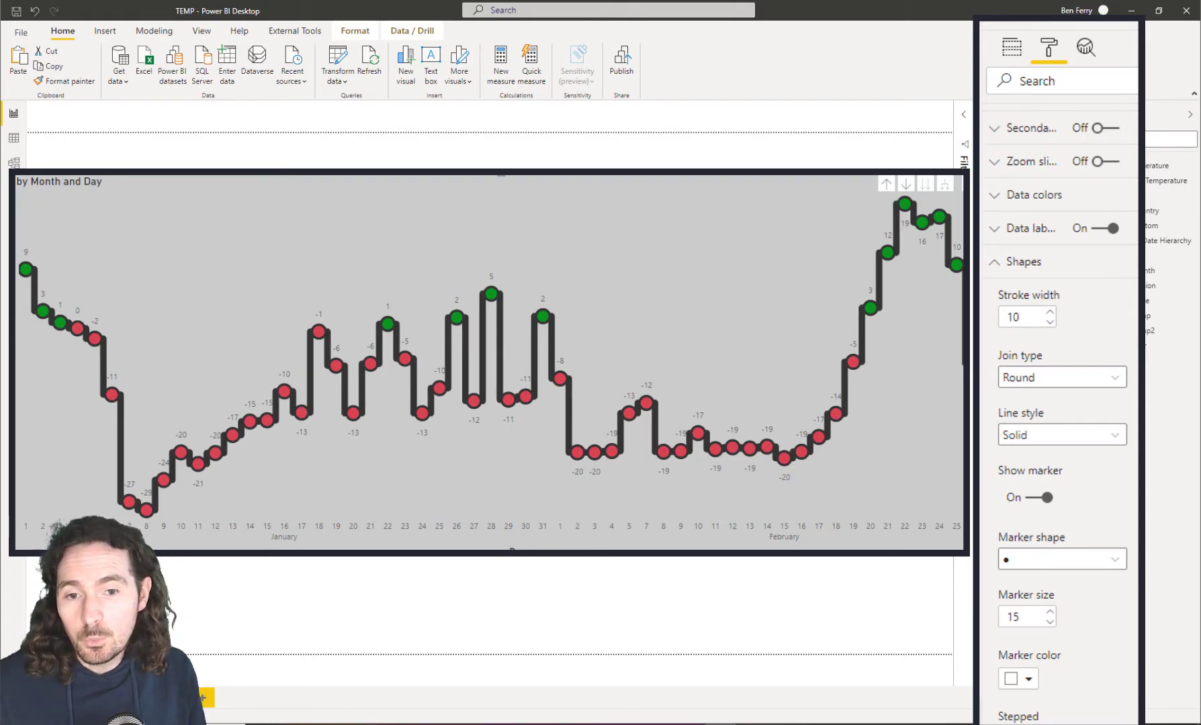
left_click(871, 558)
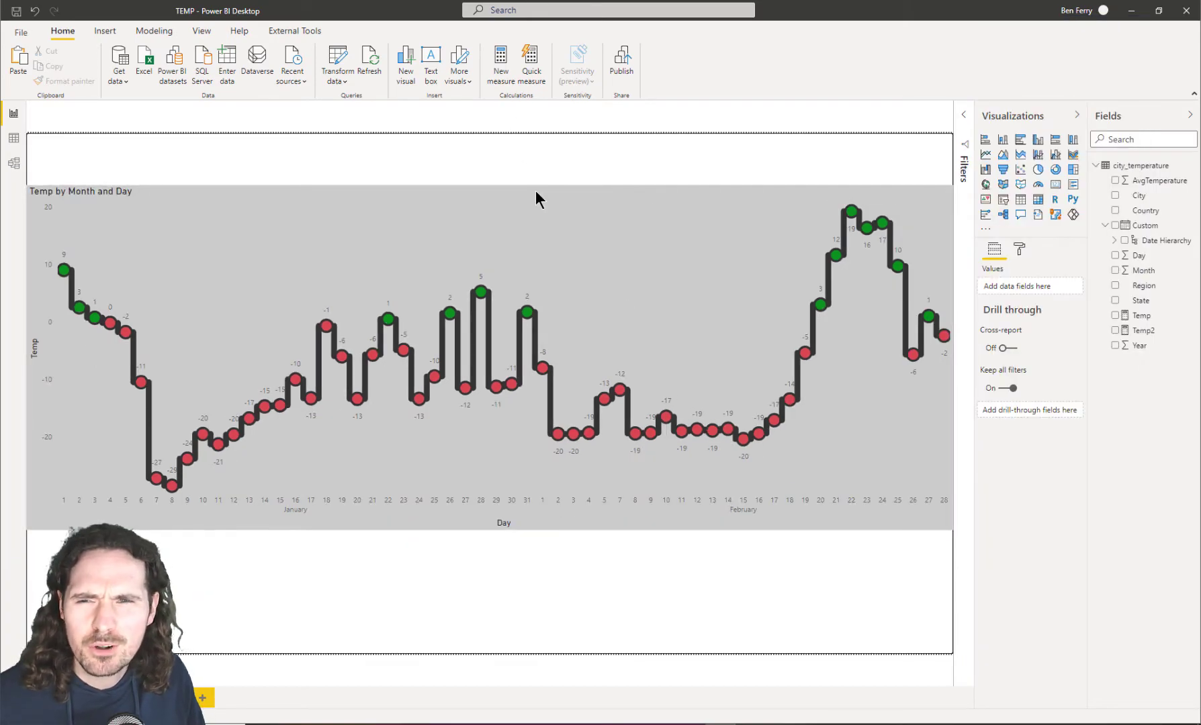
Reselect the temperature chart, try a stroke width of 15, and set the line's stroke width to 12.
left_click_drag(531, 235, 558, 264)
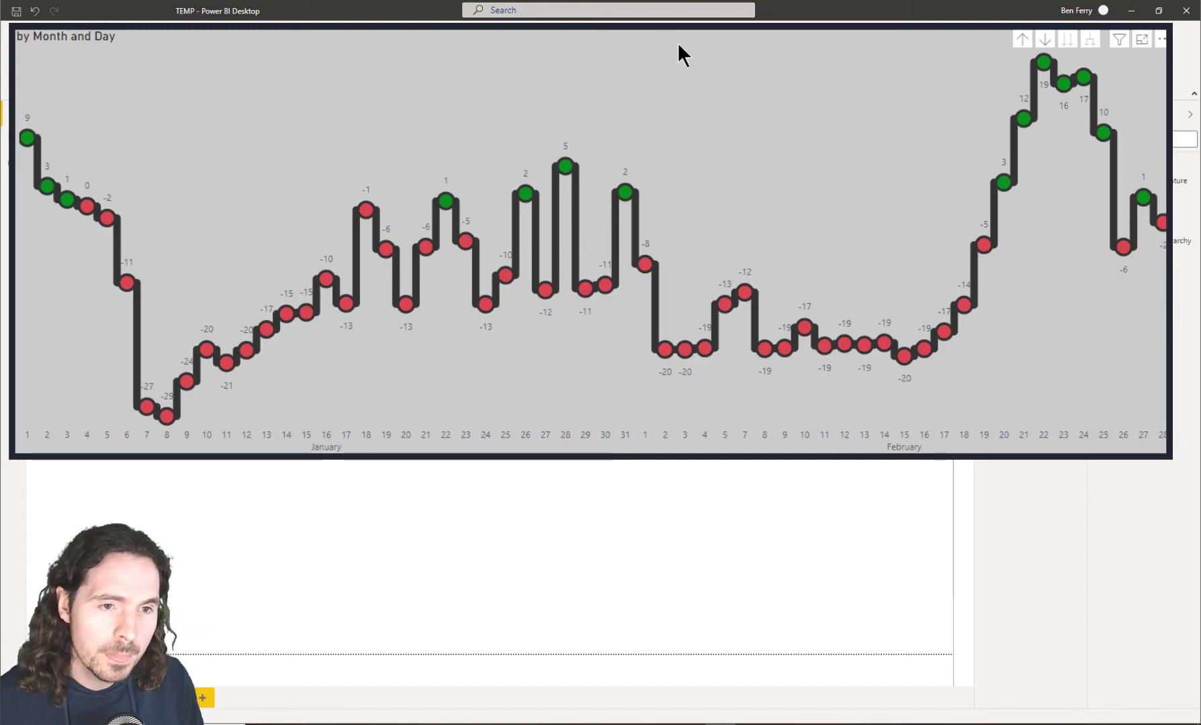
left_click(1017, 271)
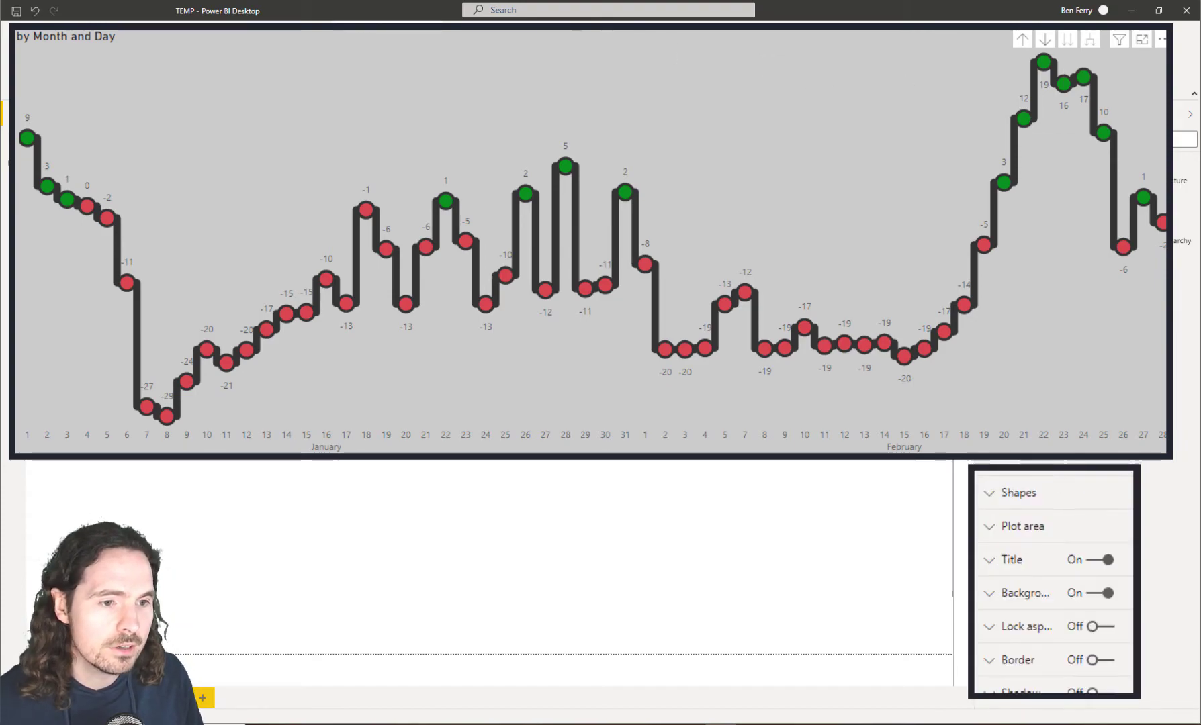
left_click(1040, 501)
left_click(1015, 548)
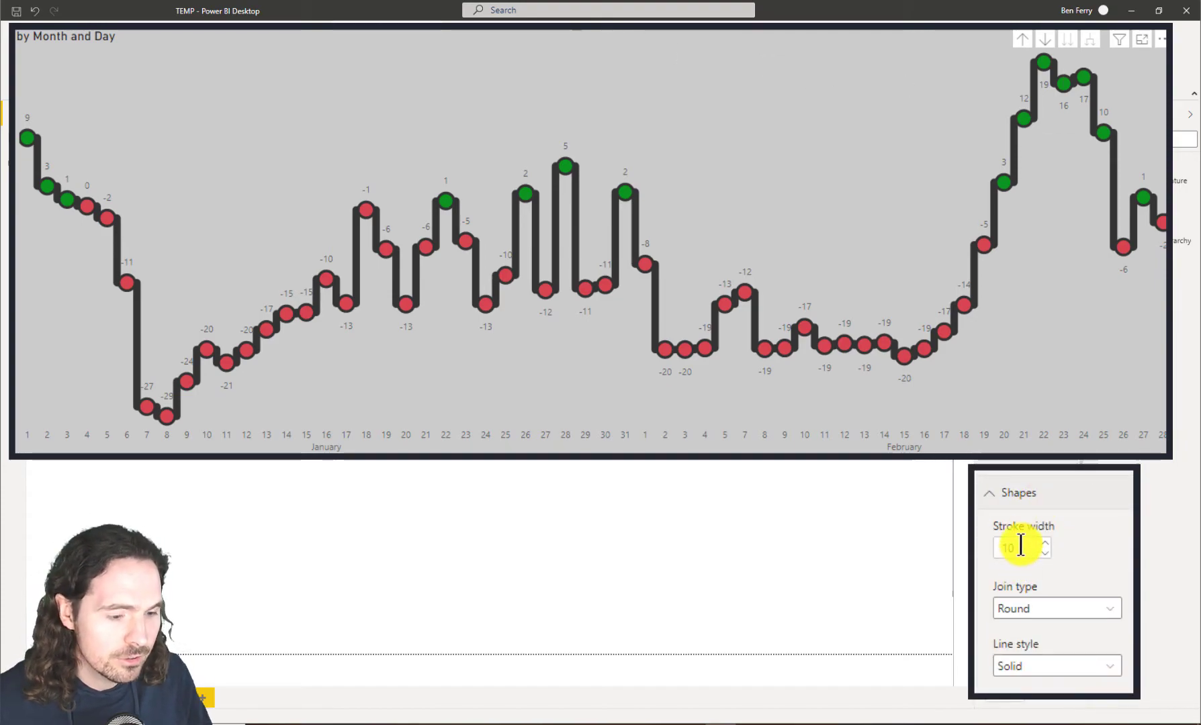
type("15")
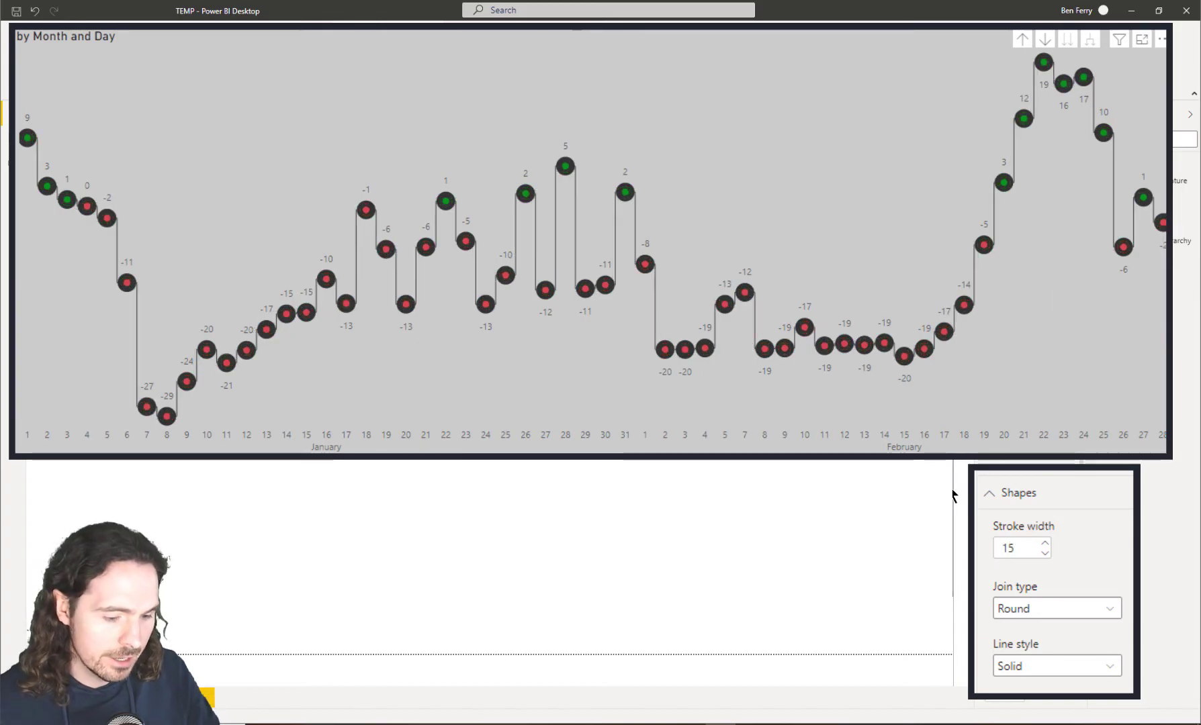
key("BackSpace")
type("2")
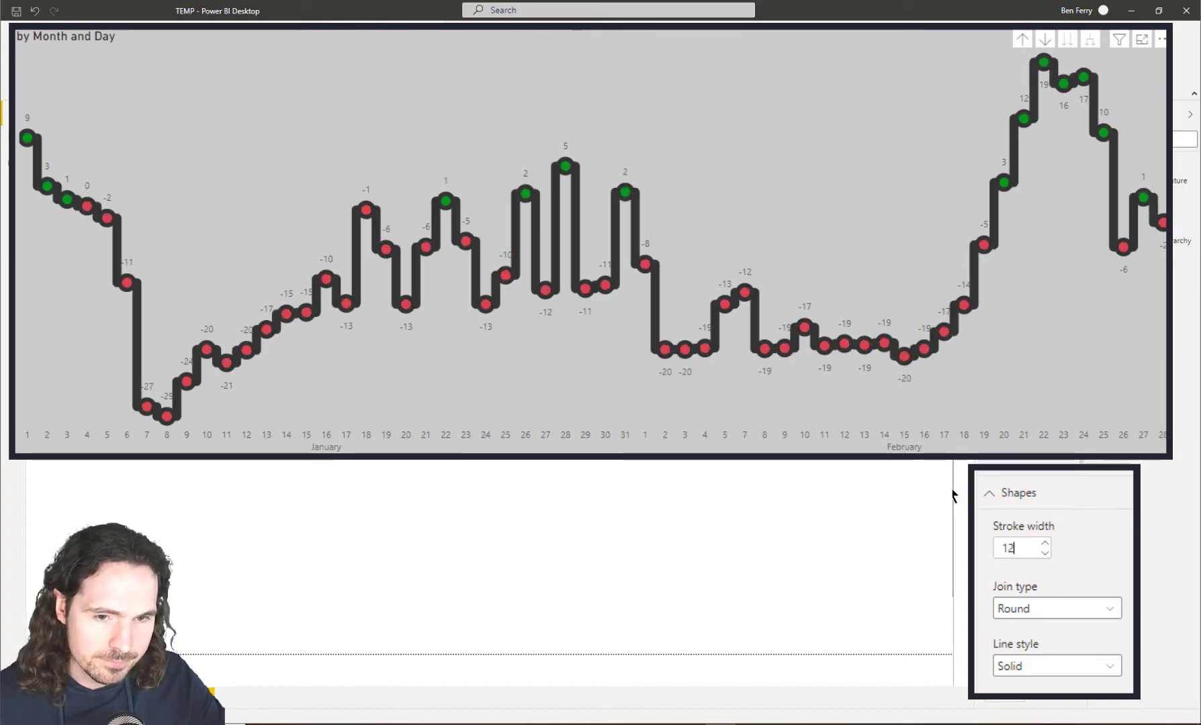
Try a stroke width of 0 on the temperature line to leave only the markers.
left_click(1027, 548)
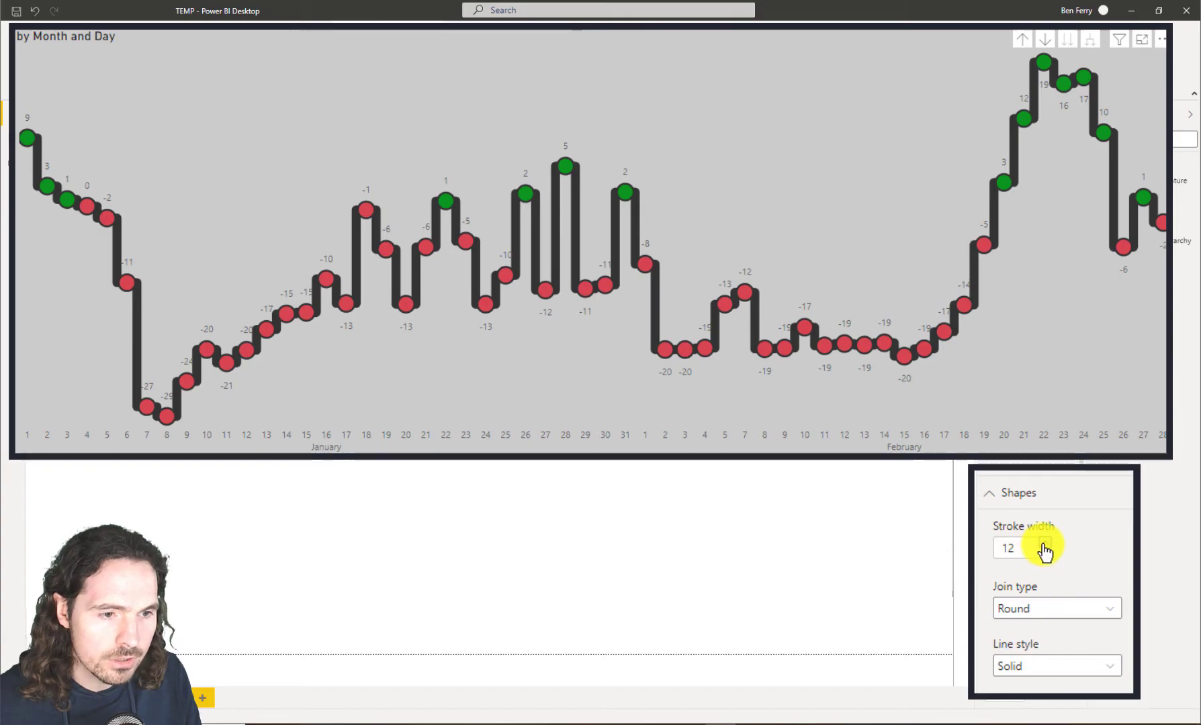
key("BackSpace")
key("BackSpace")
type("0")
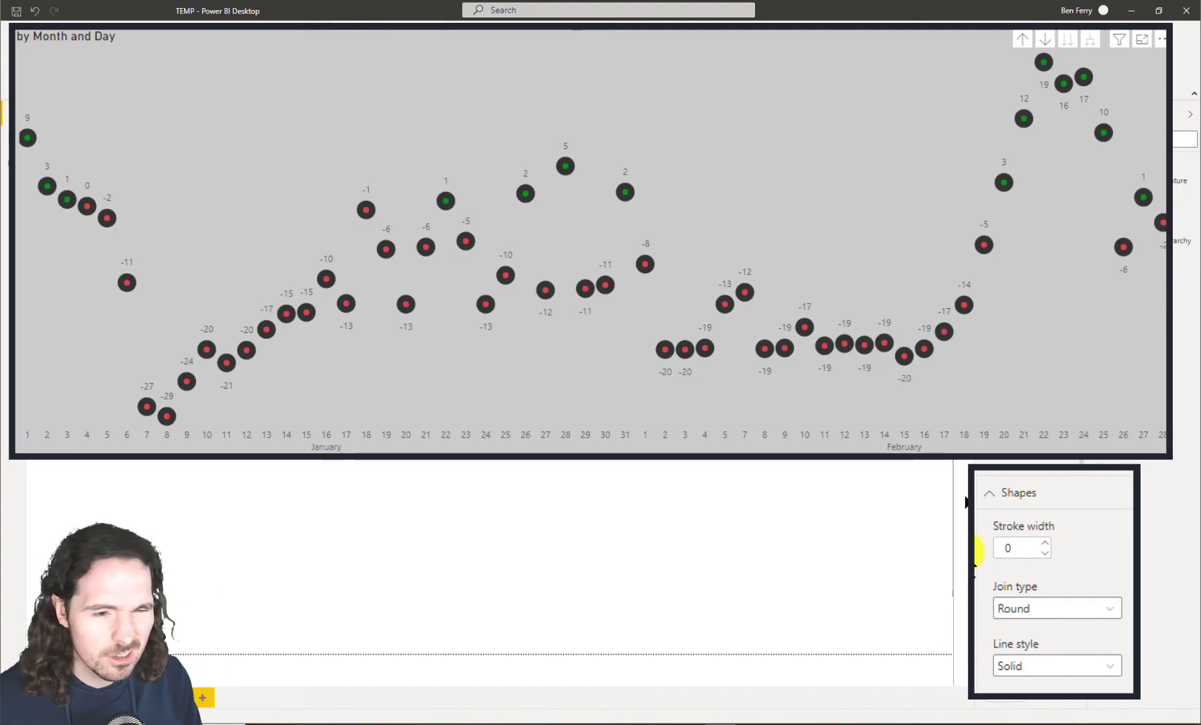
Restore the temperature line's stroke width to 12 and collapse the shape settings.
type("12")
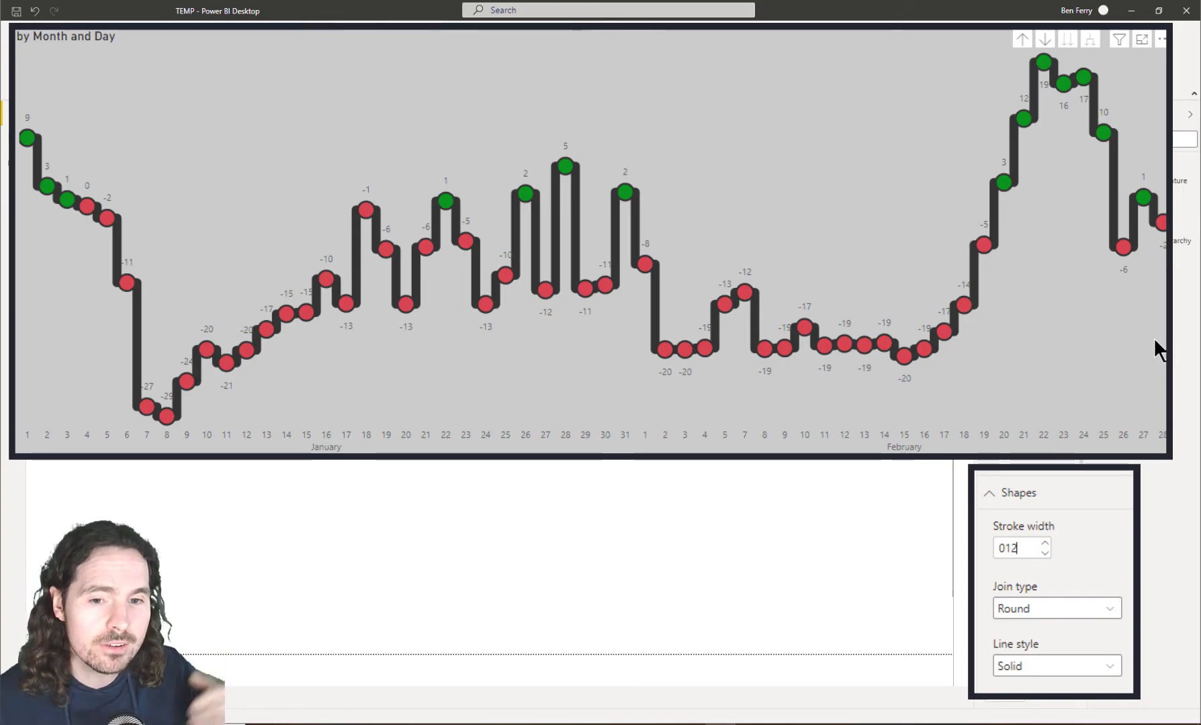
left_click(999, 547)
key("Delete")
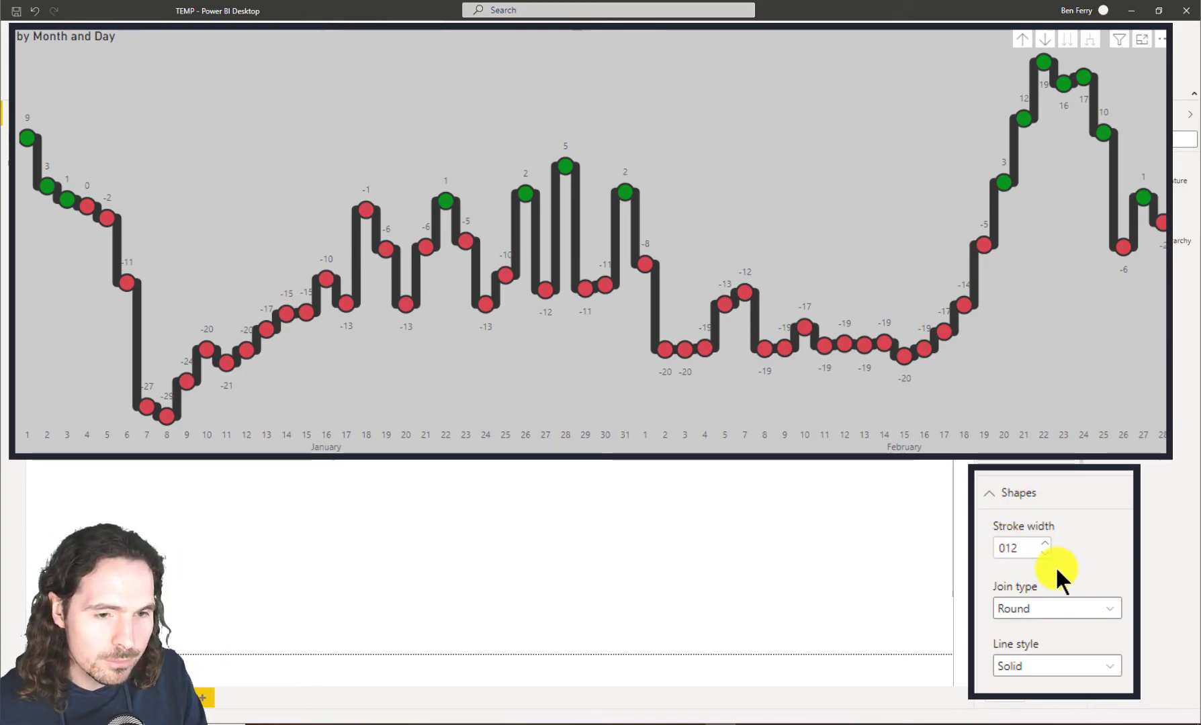
left_click(1040, 498)
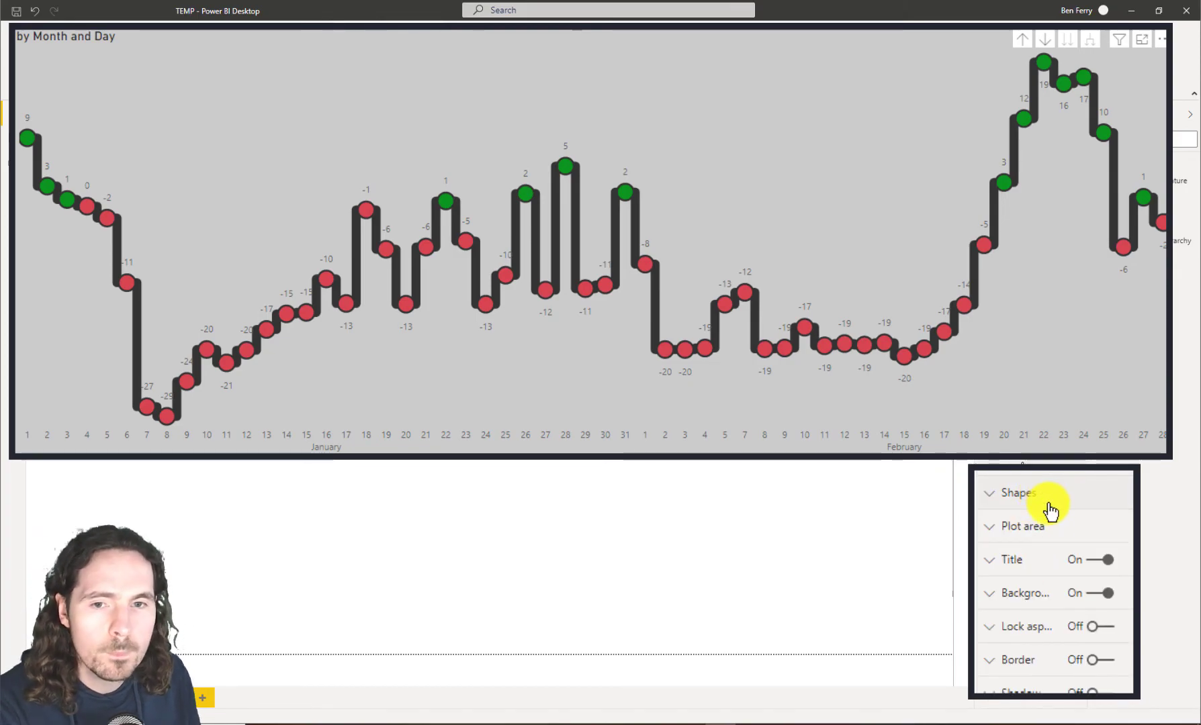